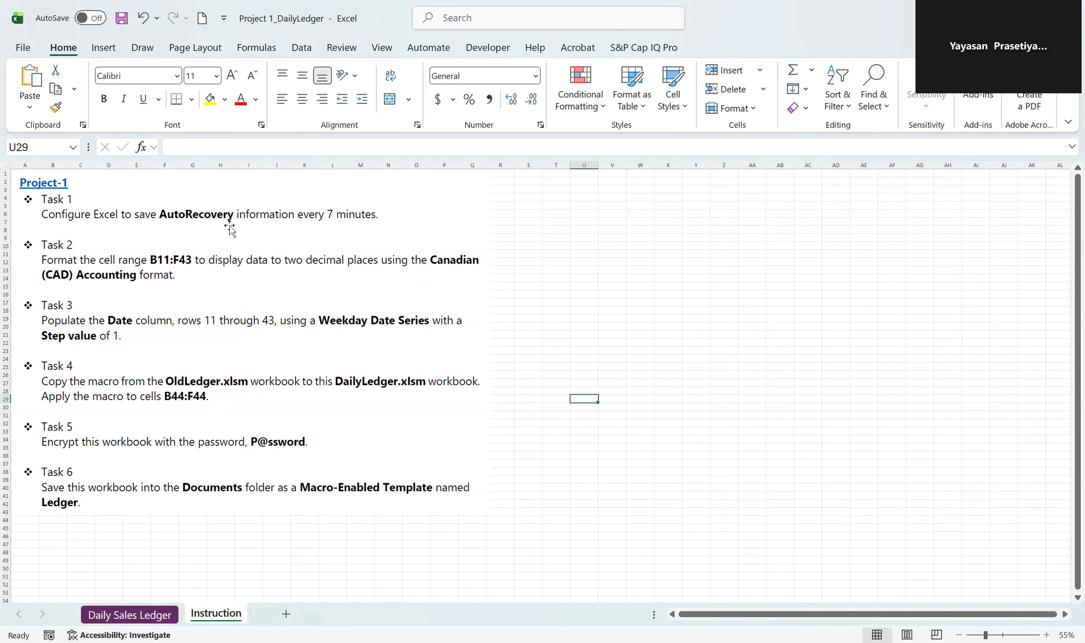
- Set Excel's save options to store AutoRecover information every 7 minutes
click(24, 49)
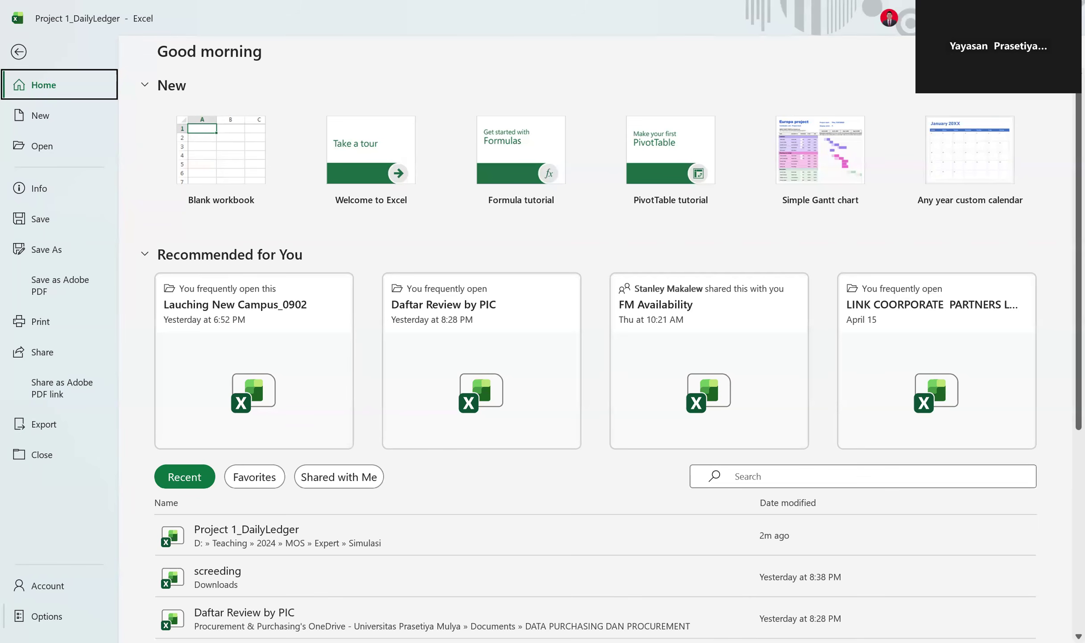
click(500, 399)
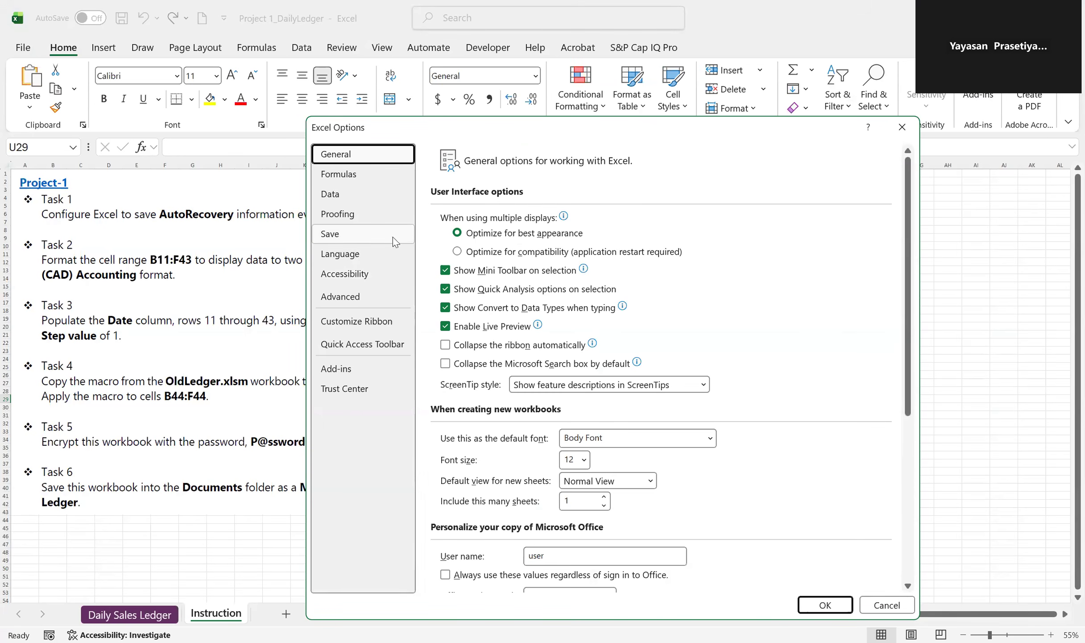
click(329, 237)
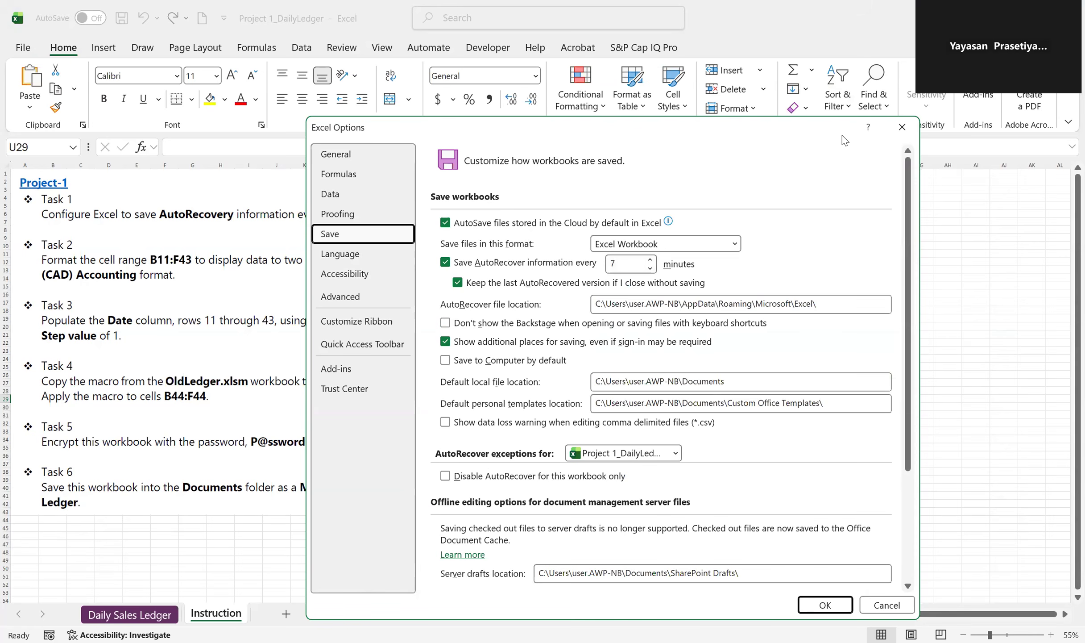
drag(843, 136, 929, 102)
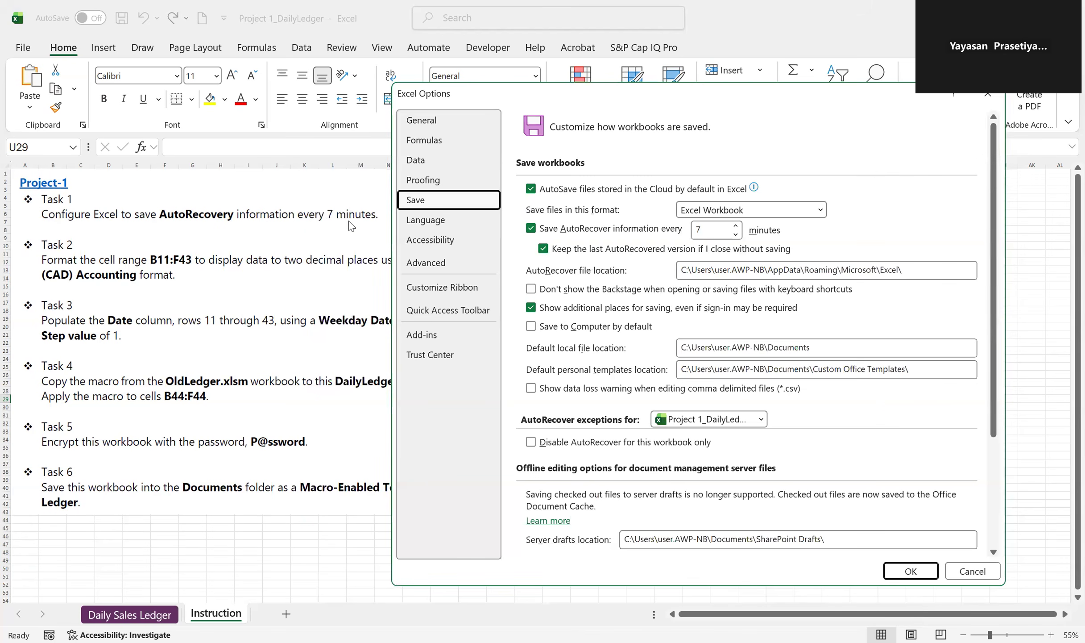
double_click(710, 226)
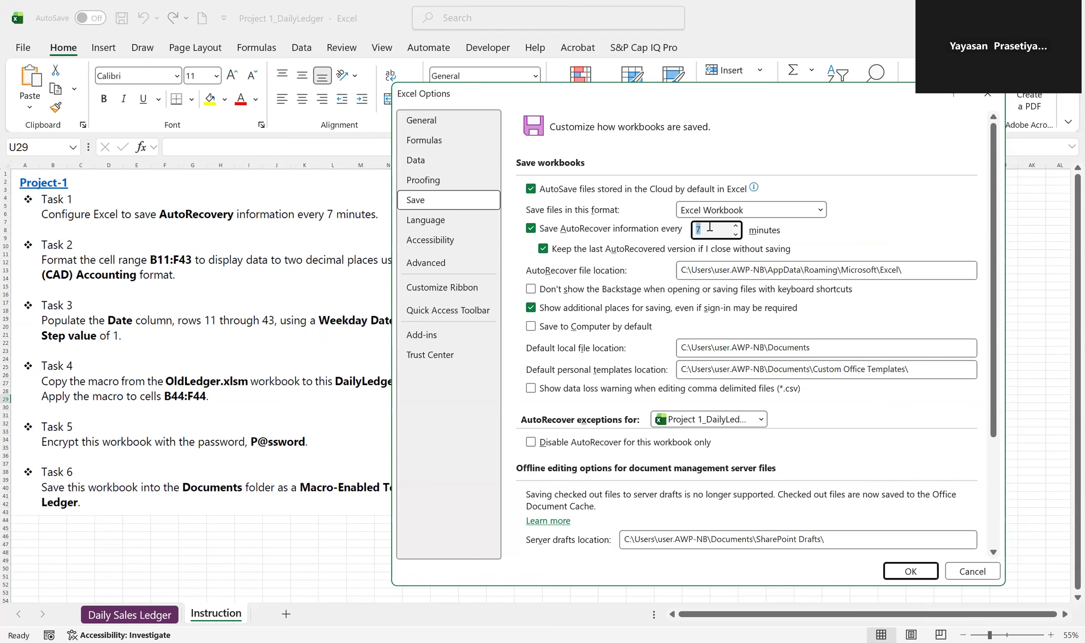
text(7)
click(911, 571)
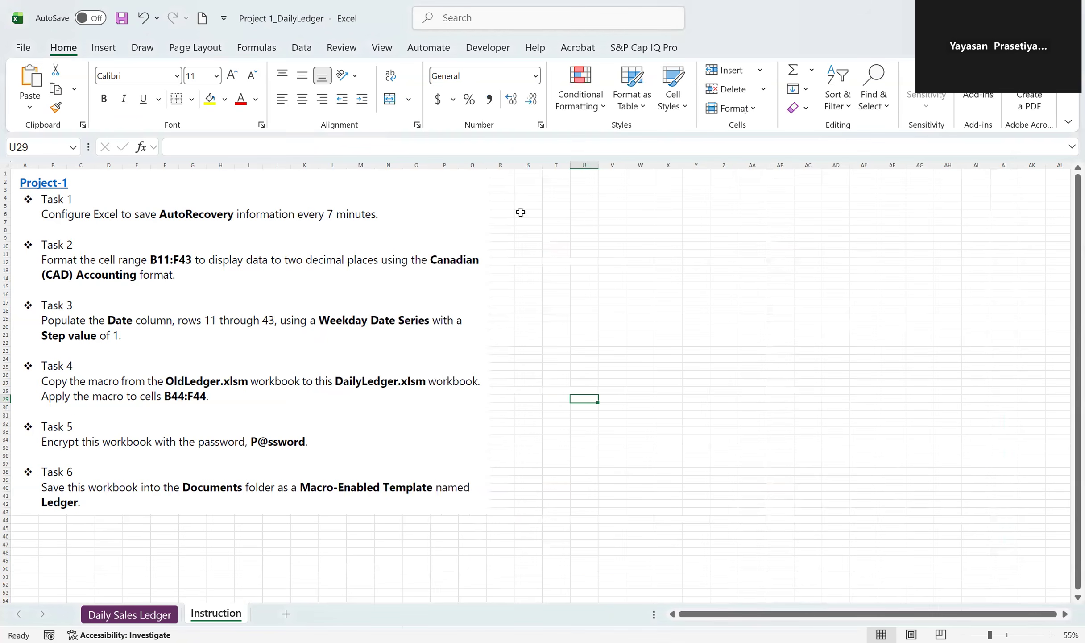
click(526, 213)
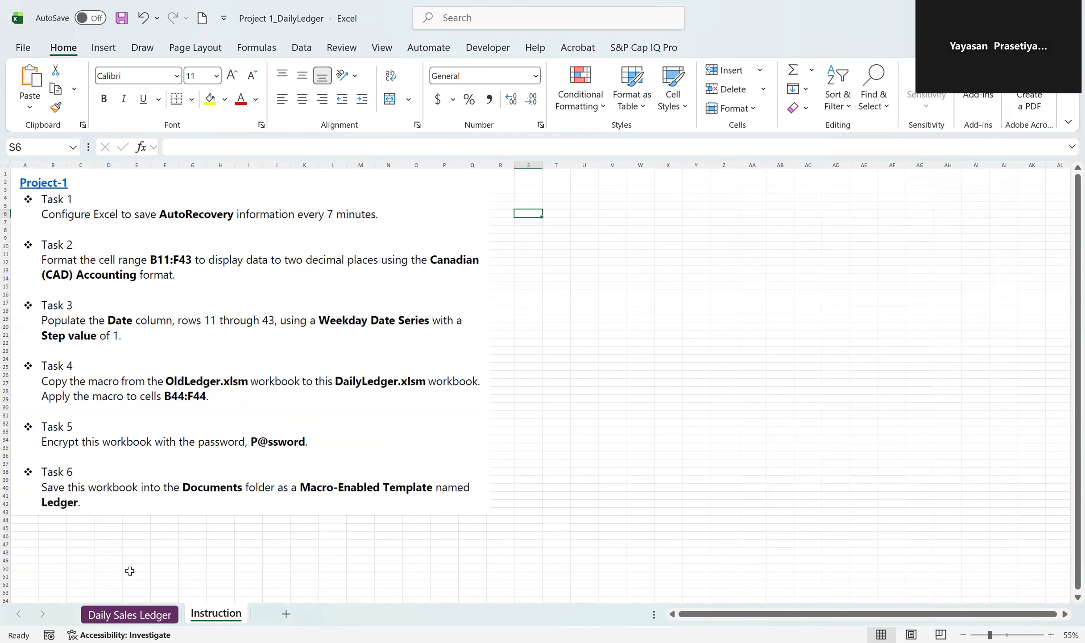
- Format cells B11:F43 on the Daily Sales Ledger sheet as Accounting with two decimal places and the CAD symbol
click(133, 620)
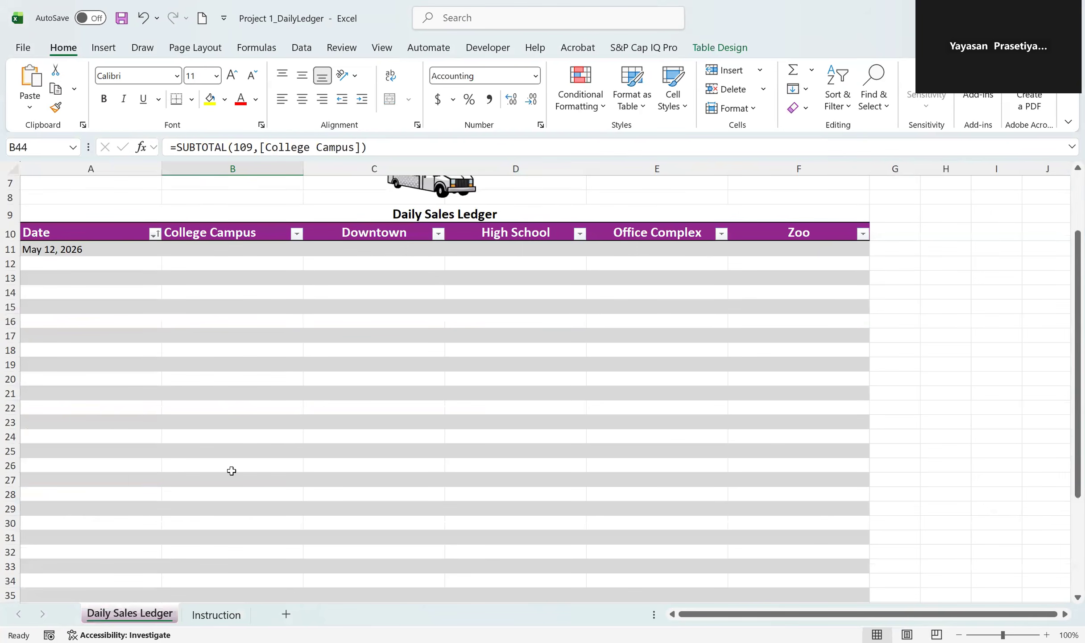
scroll(260, 471, down, 2)
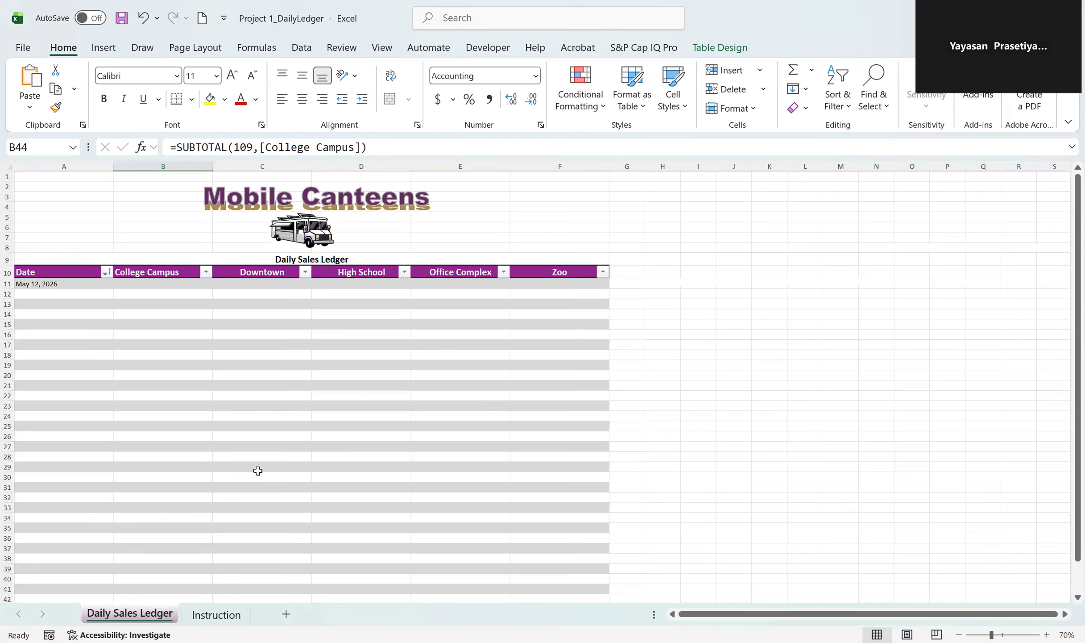
click(151, 285)
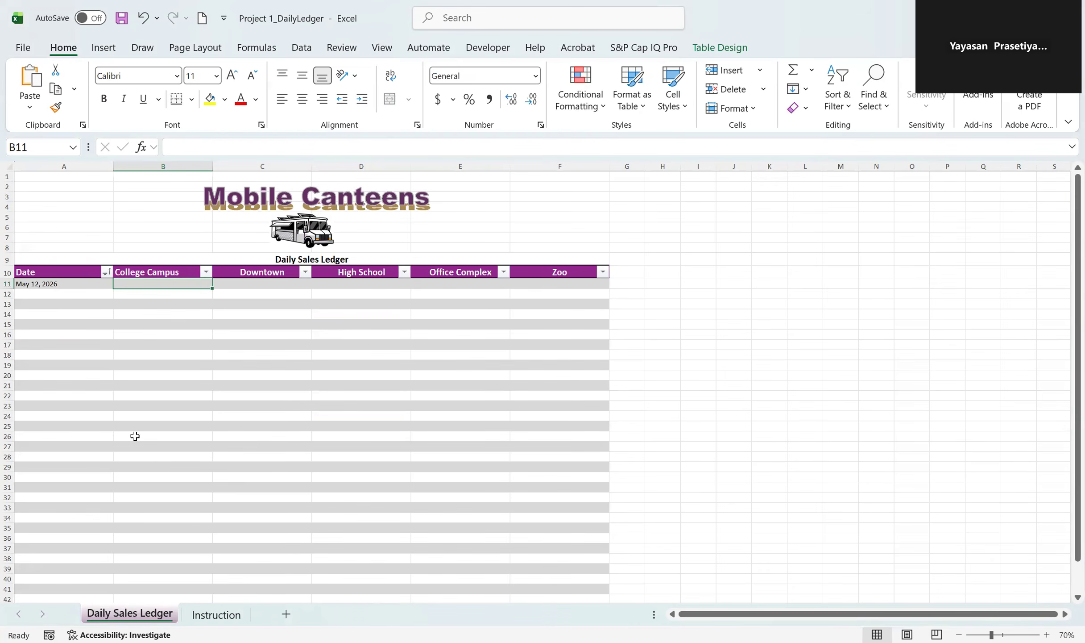
scroll(147, 444, down, 2)
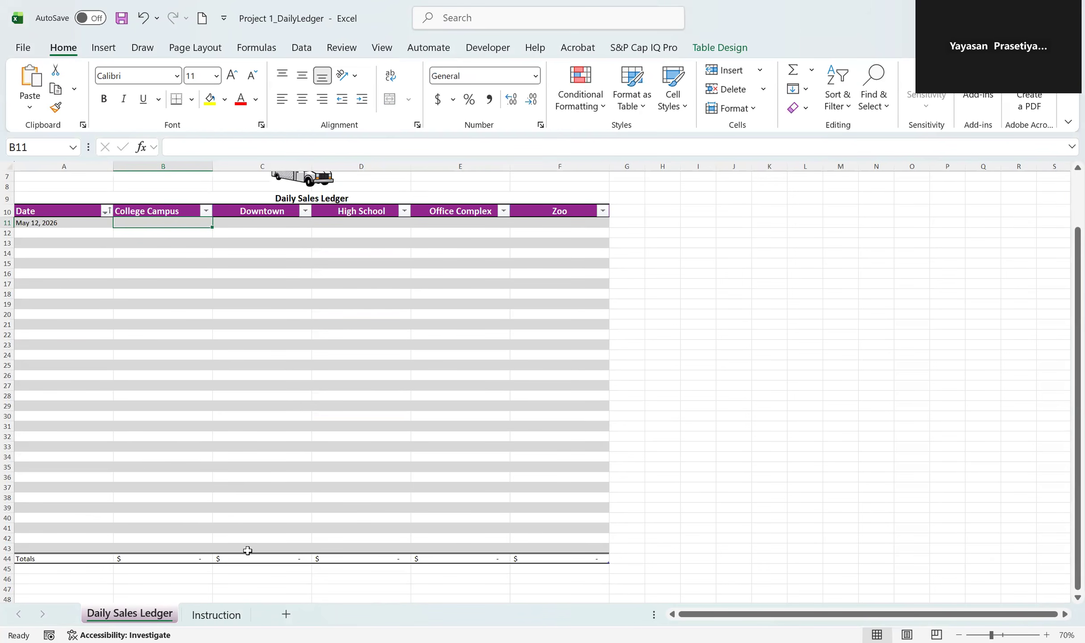
shift+click(544, 549)
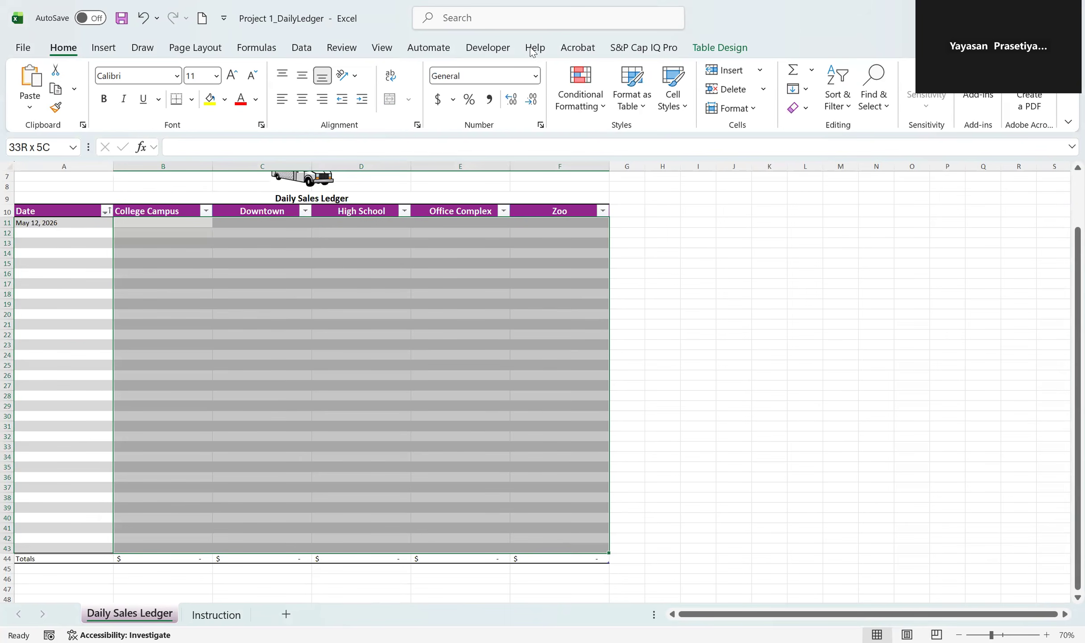
click(537, 61)
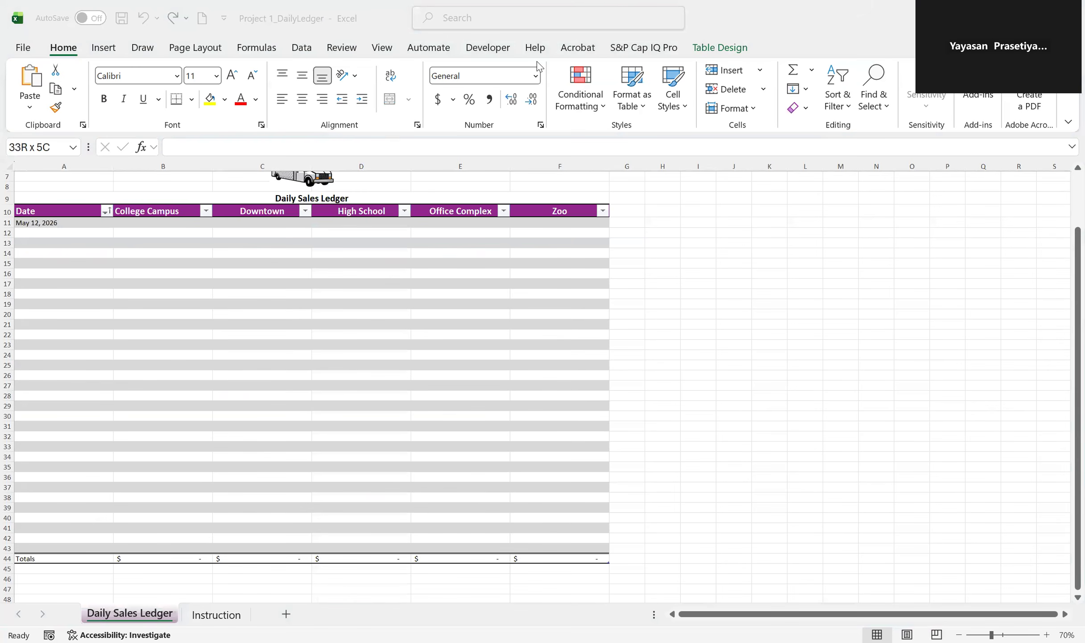
click(540, 128)
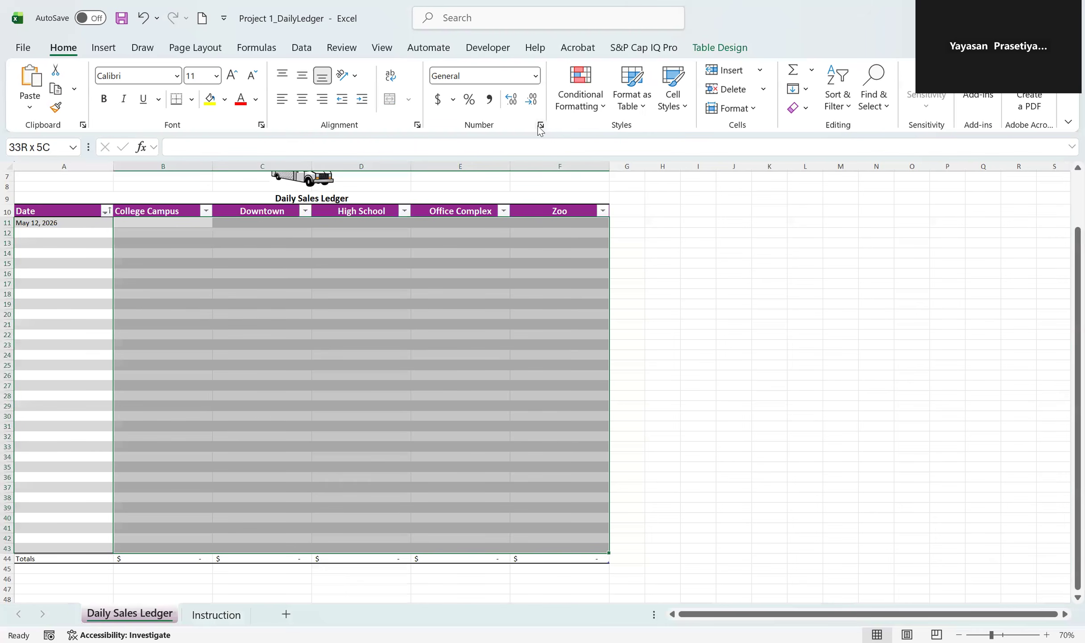
click(540, 128)
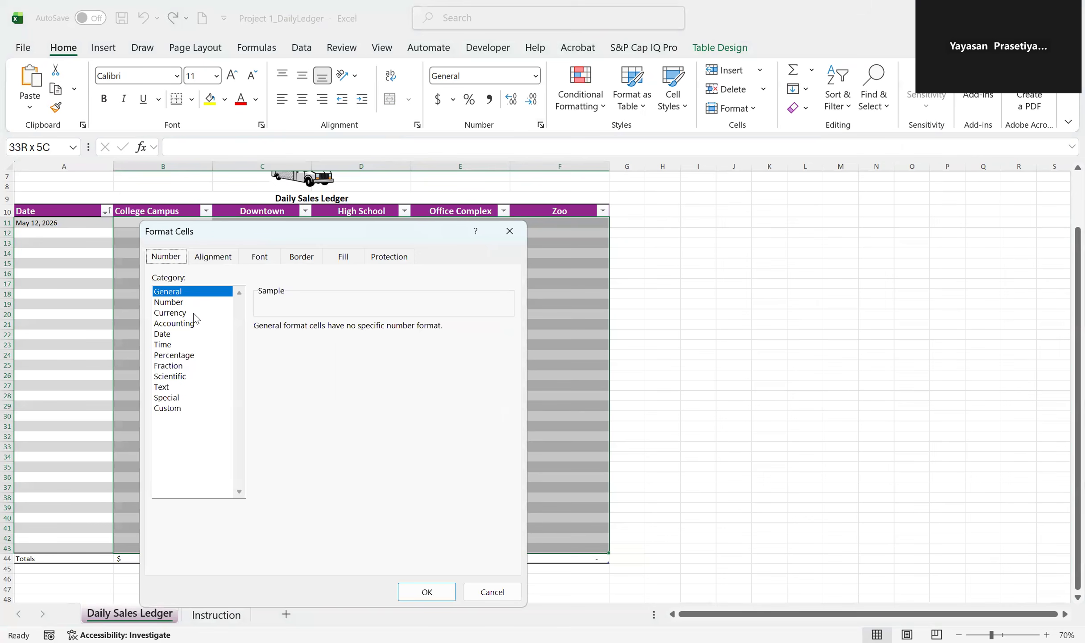
click(195, 324)
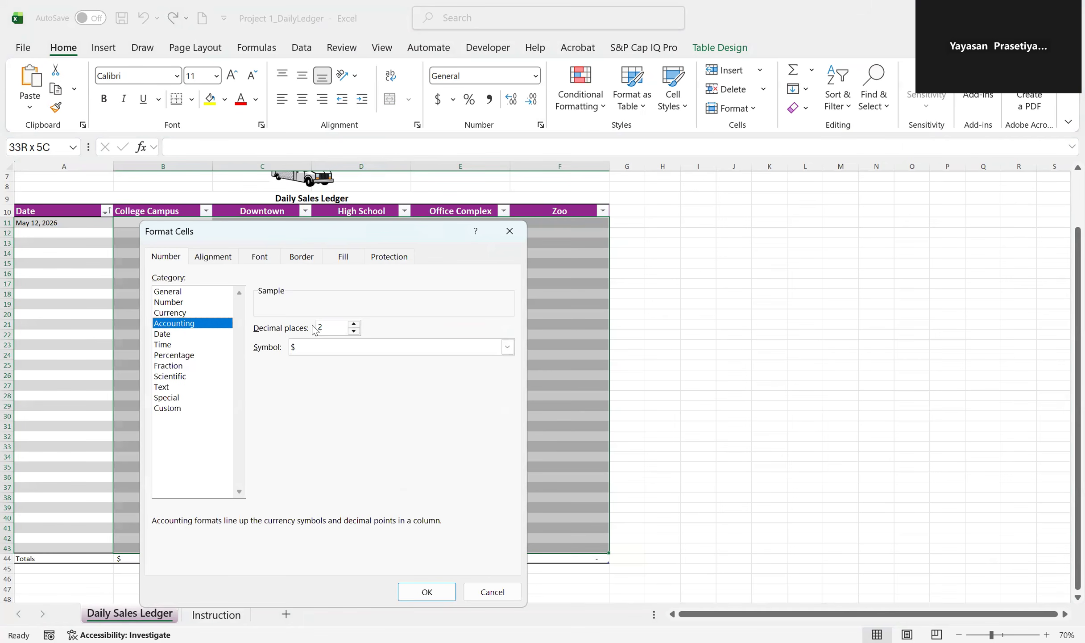
click(508, 347)
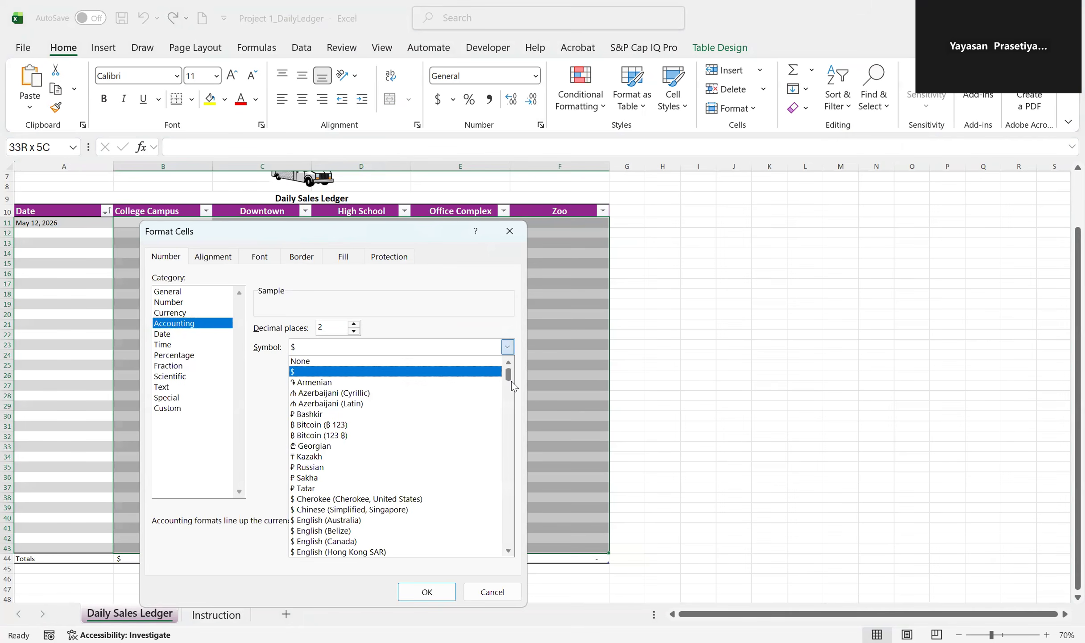
scroll(512, 393, down, 8)
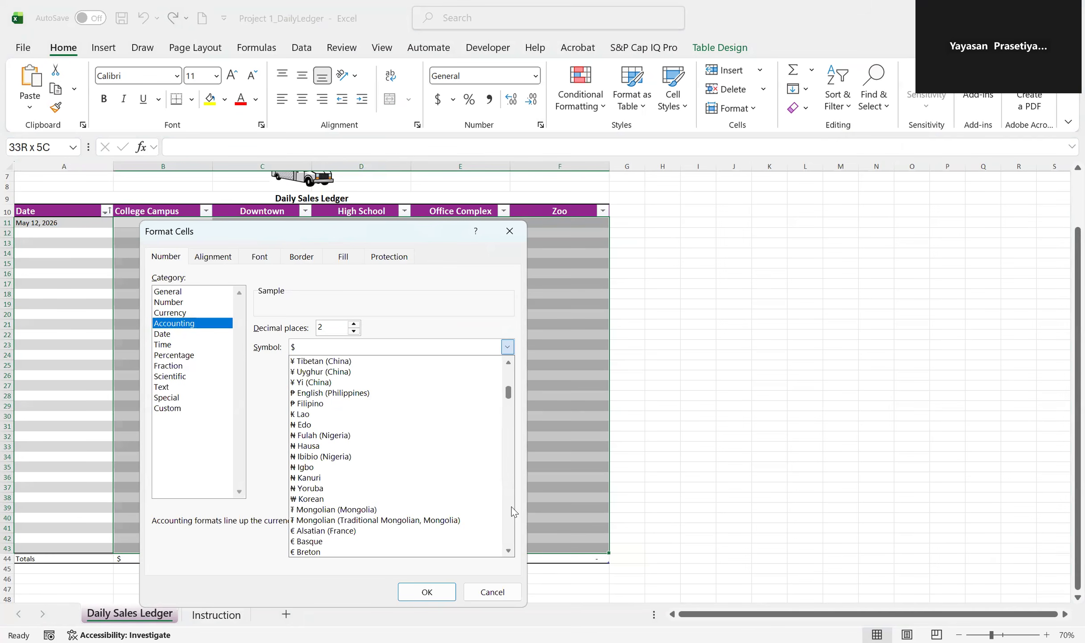
scroll(514, 511, down, 4)
scroll(514, 512, down, 3)
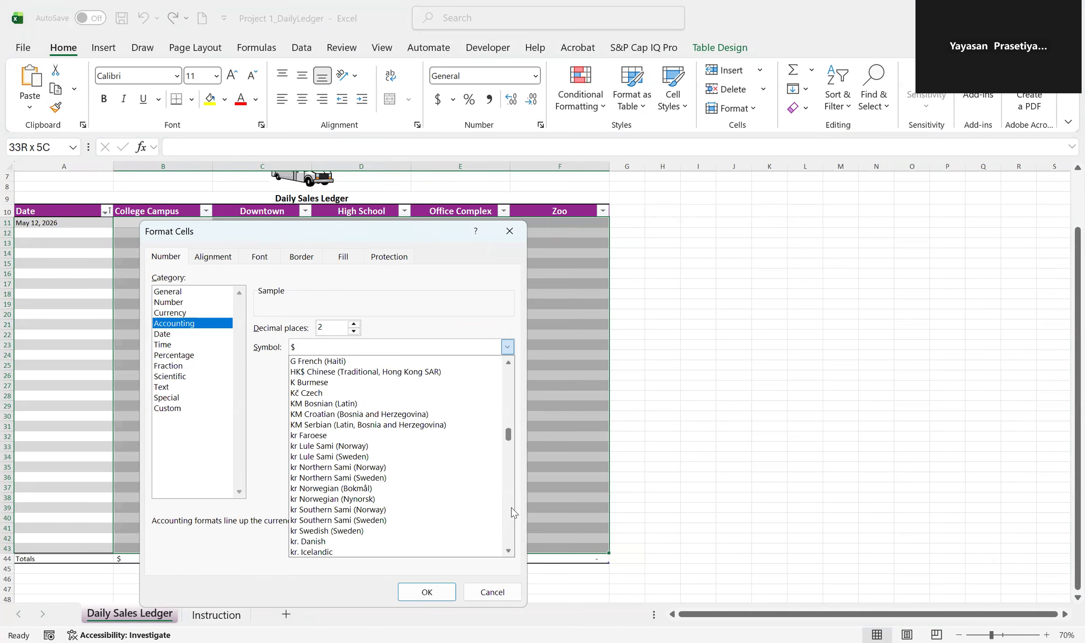
scroll(407, 493, up, 1)
scroll(400, 484, up, 4)
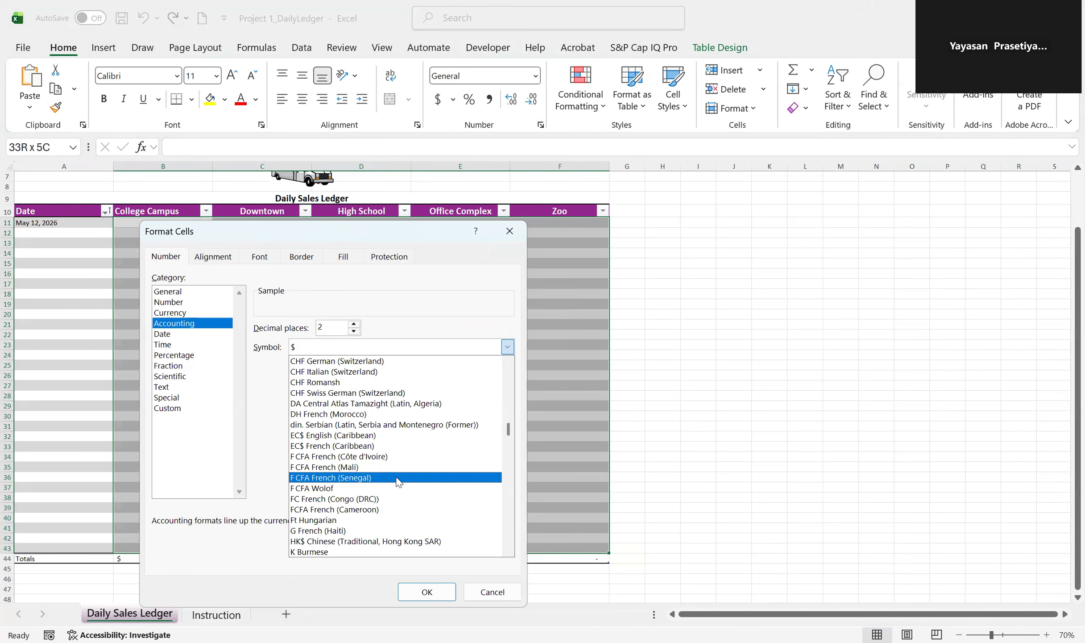
scroll(398, 482, up, 2)
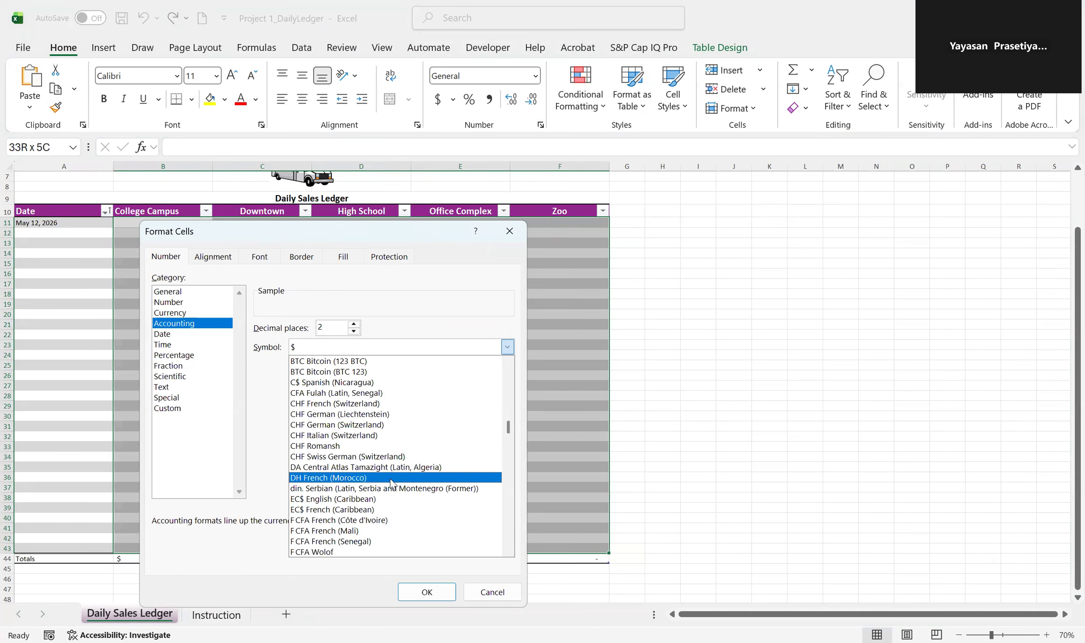
scroll(391, 482, up, 1)
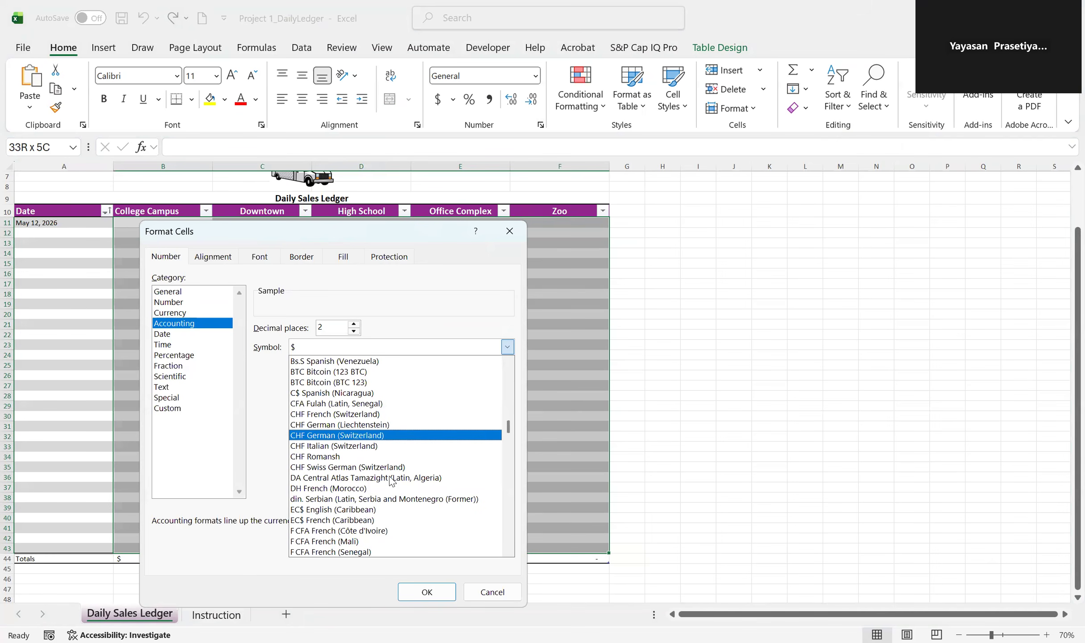
scroll(393, 489, down, 3)
scroll(479, 469, down, 6)
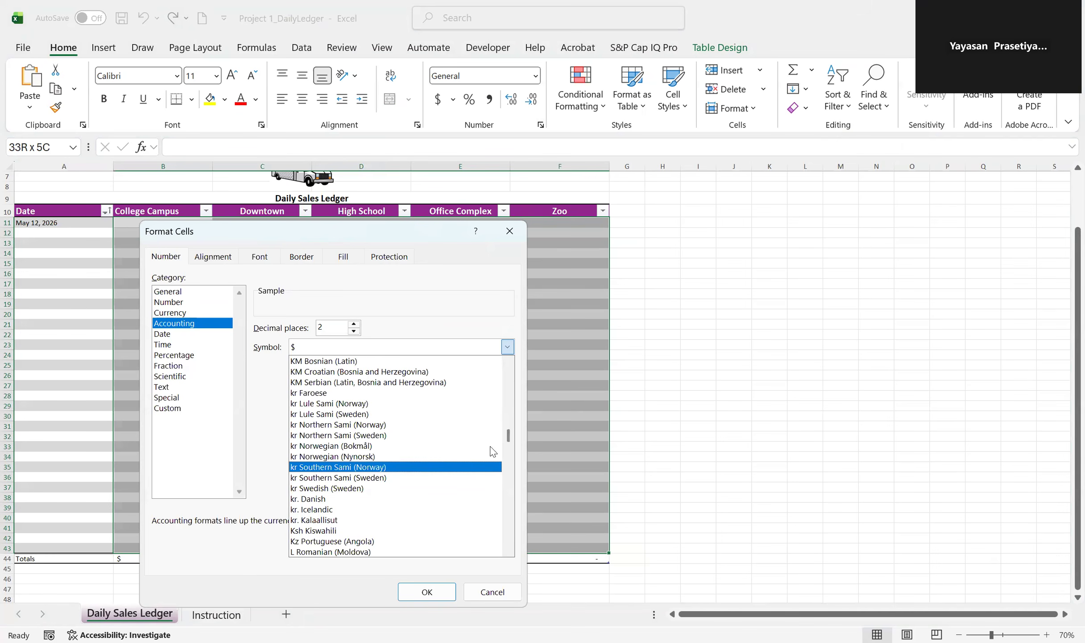
scroll(509, 524, down, 5)
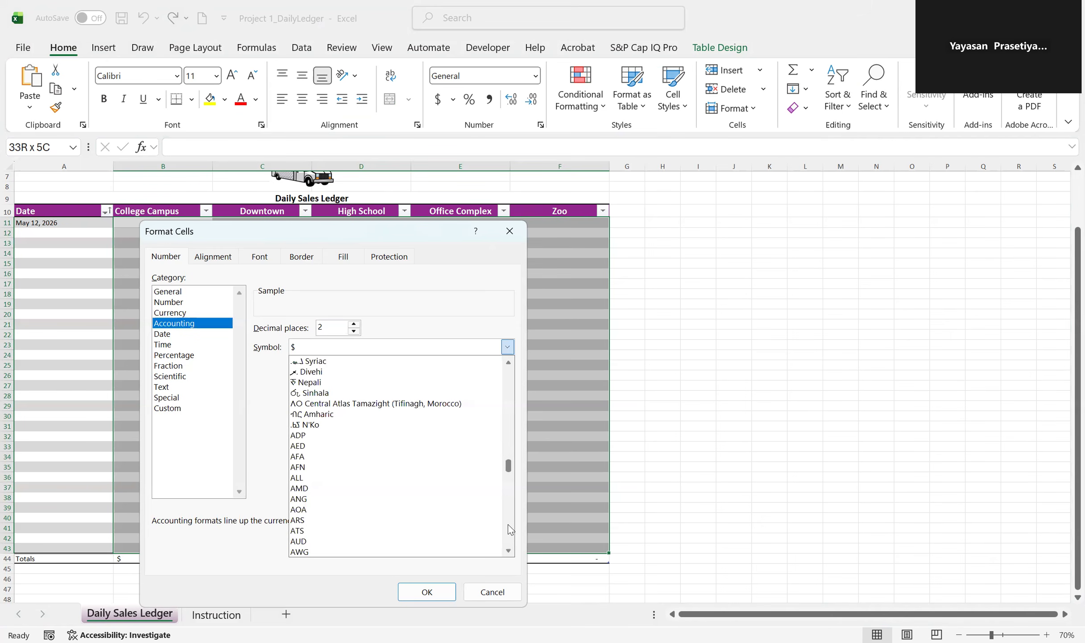
scroll(411, 490, down, 5)
scroll(413, 493, up, 1)
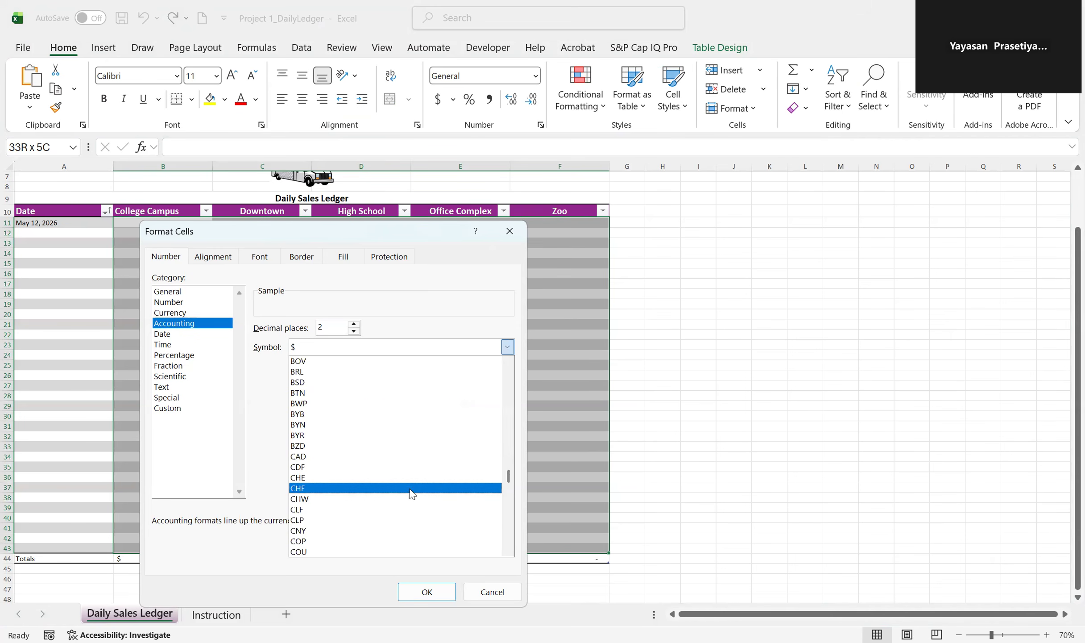
click(359, 455)
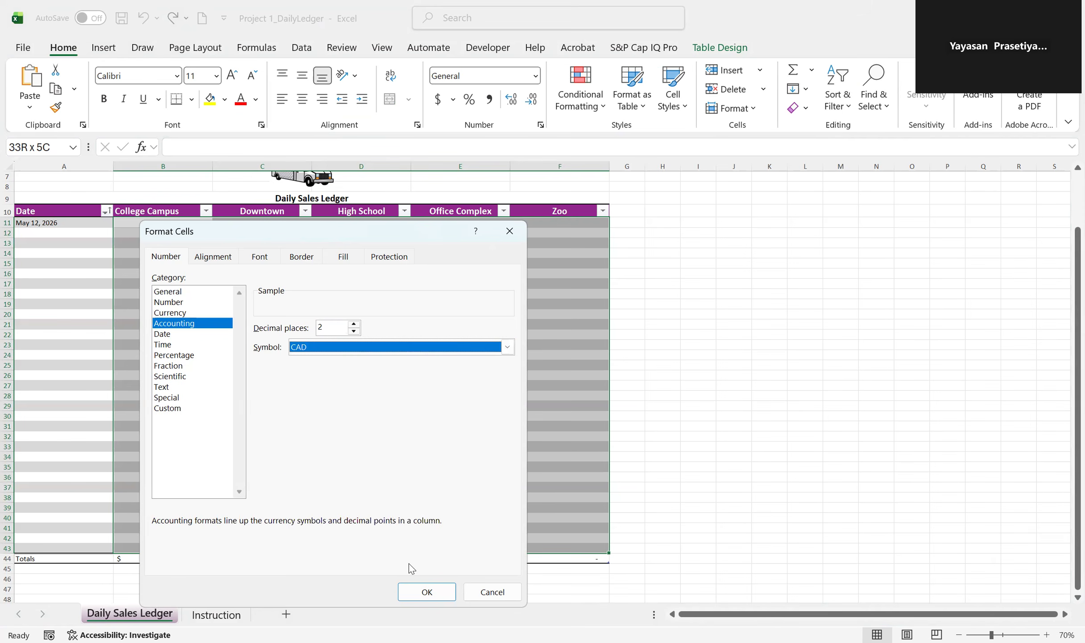
click(426, 592)
- Fill the ledger's Date column, rows 11 through 43, with a date series down the column using a step value of 1
click(223, 618)
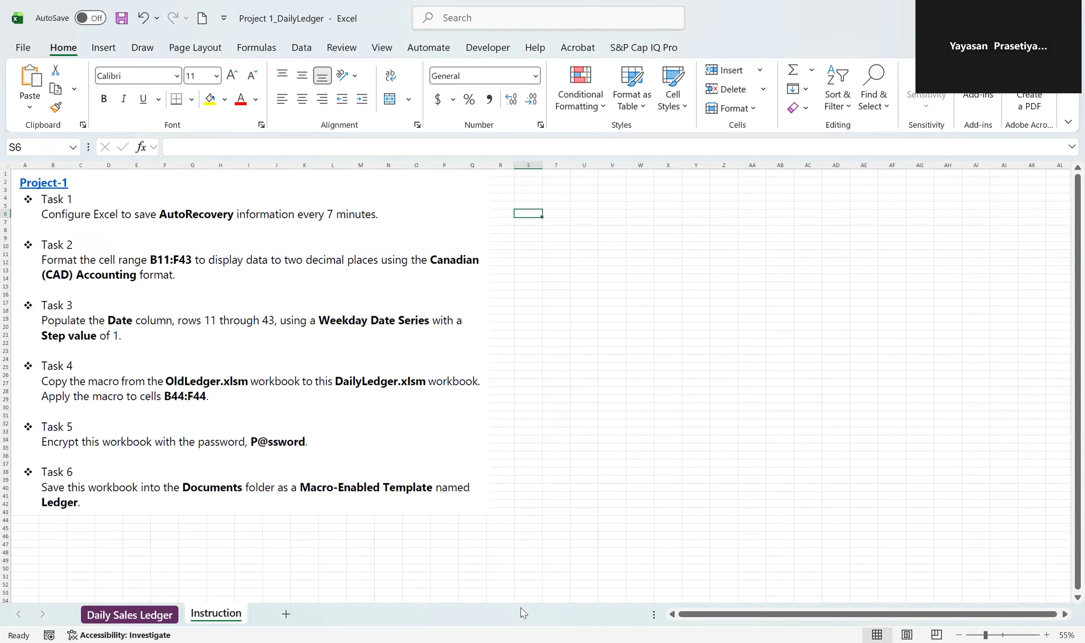
click(149, 615)
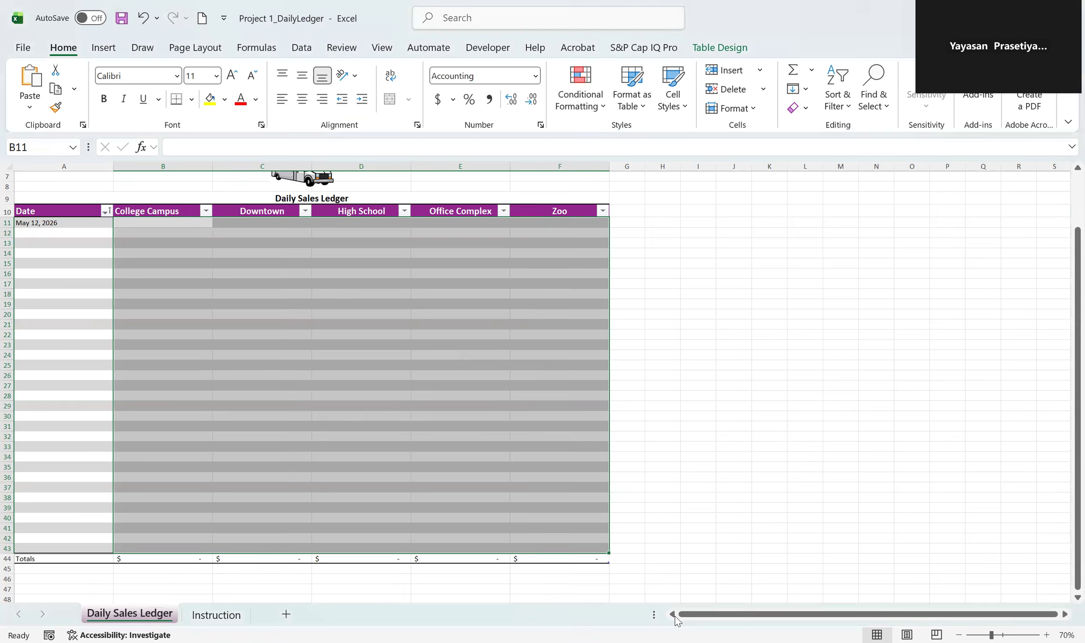
click(78, 220)
shift+click(72, 451)
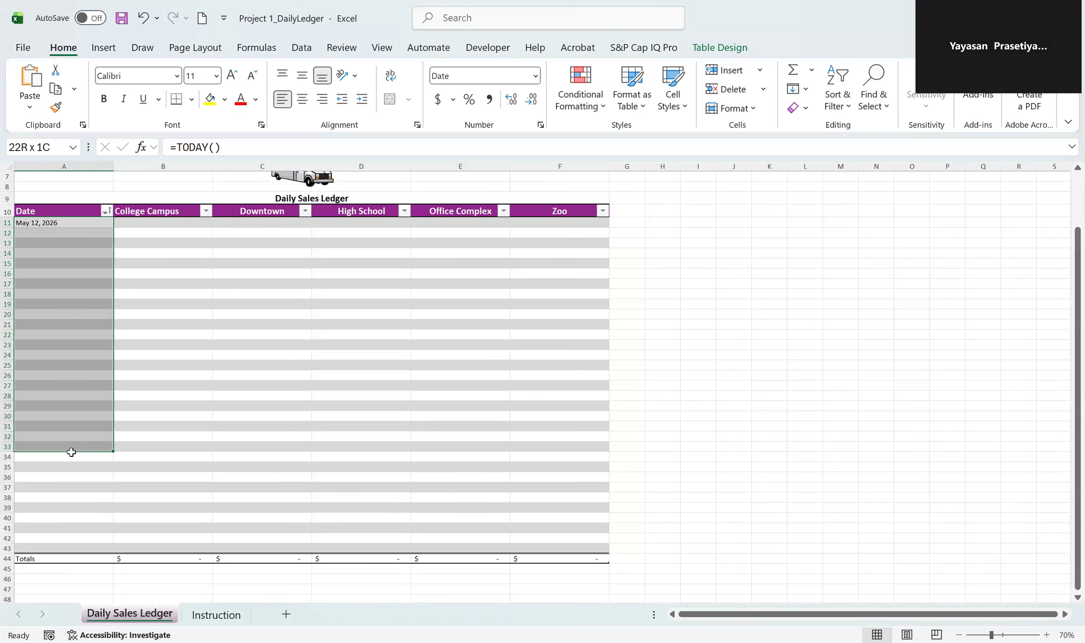
shift+click(70, 548)
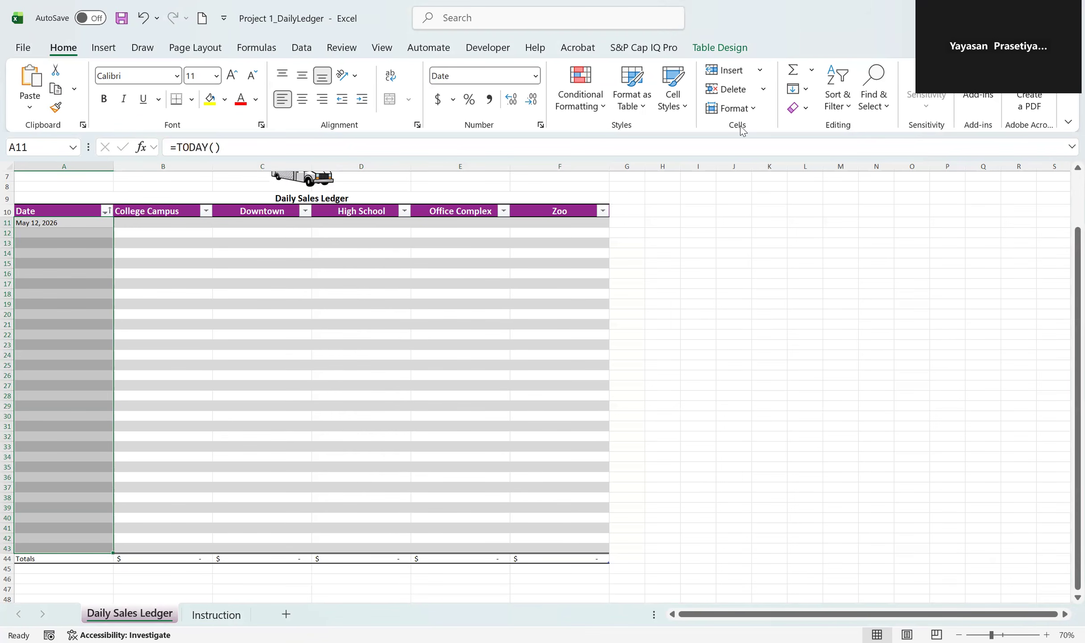
click(808, 91)
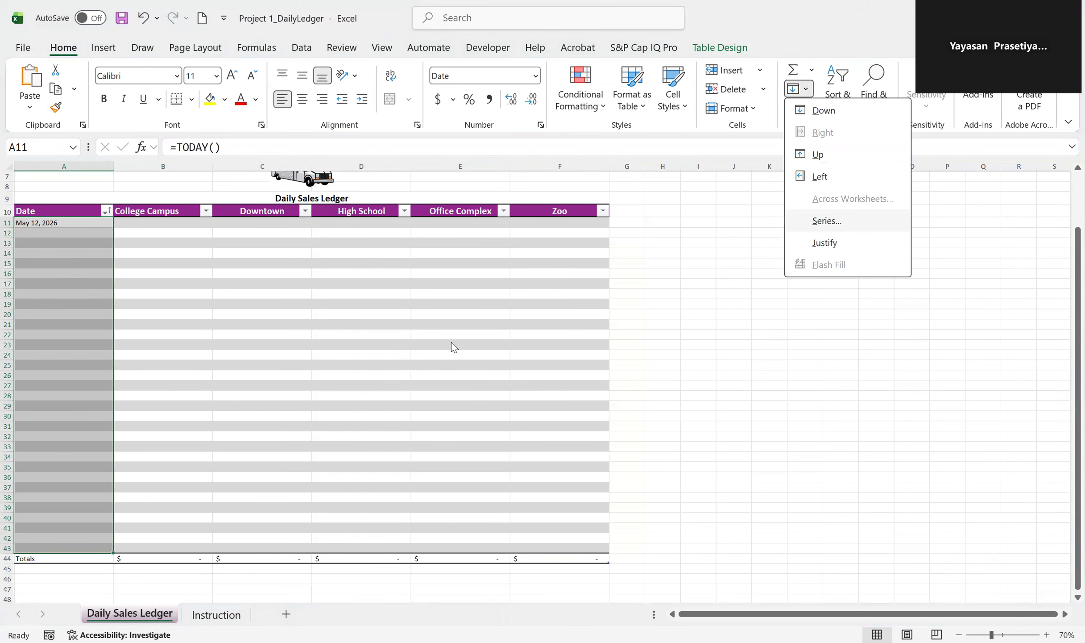
key(Return)
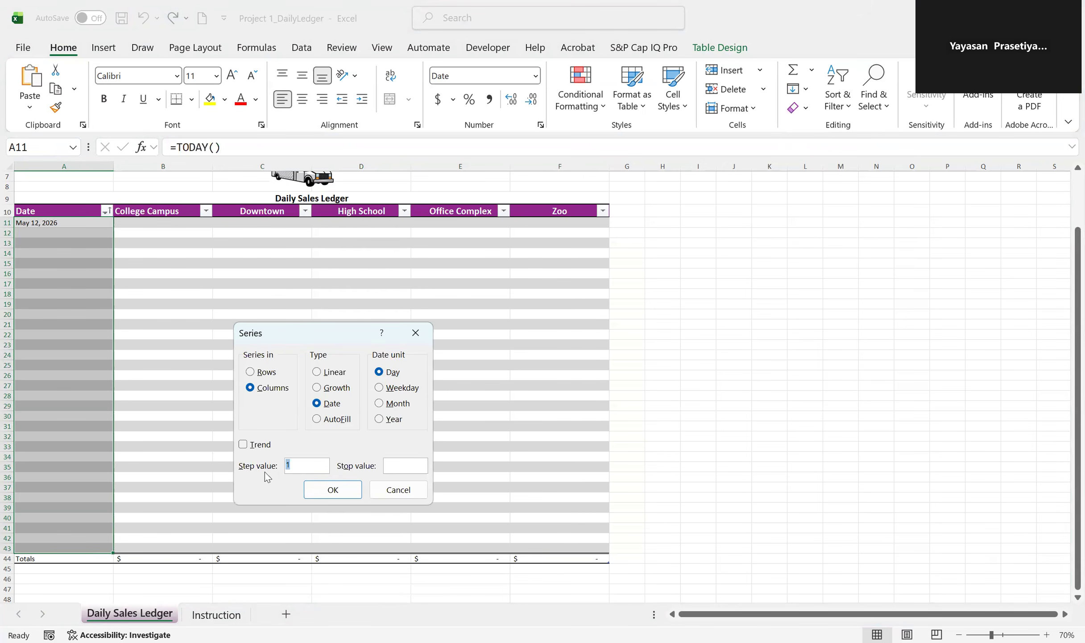
click(347, 492)
- Check the macro task on the Instruction sheet, then open the DailyLedger.xlsm workbook and its project in the Visual Basic editor
click(232, 616)
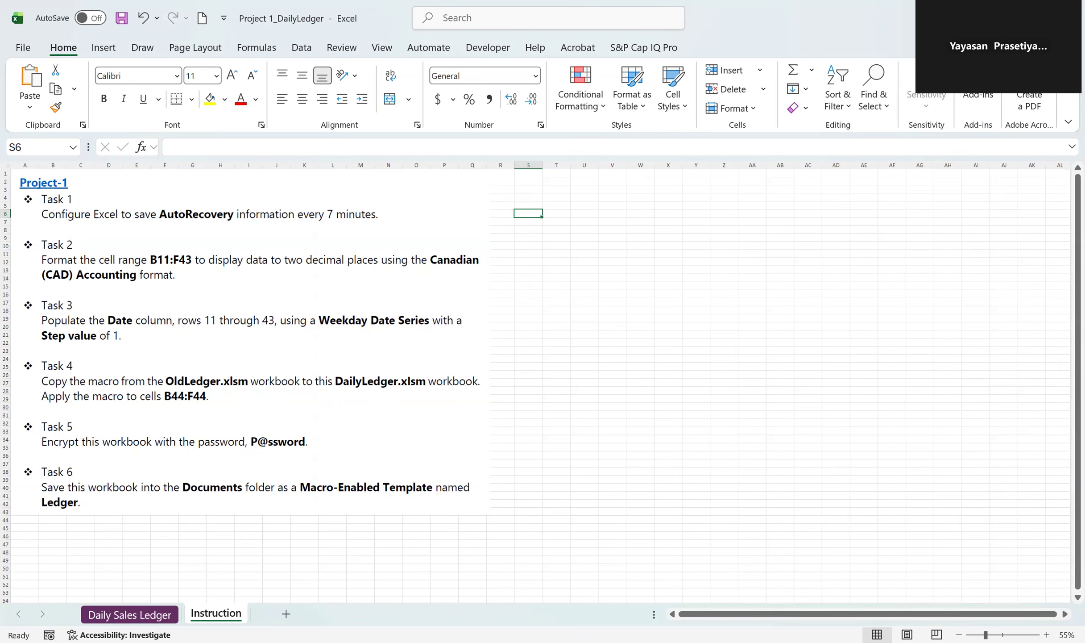
key(alt+Tab)
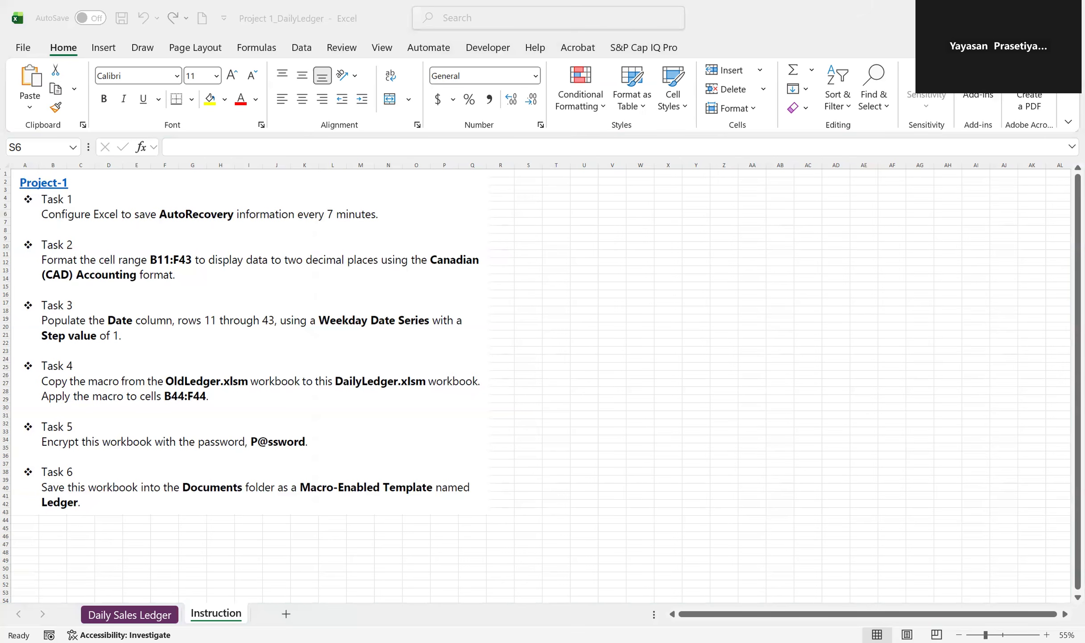
double_click(242, 376)
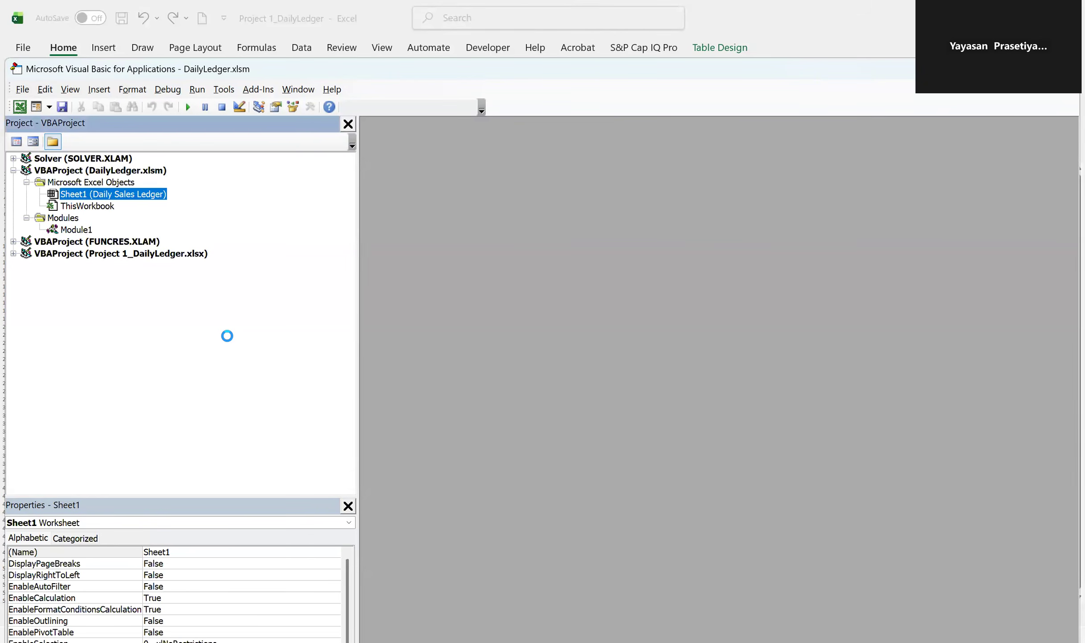
- Copy Module1 from the DailyLedger.xlsm project into the Project 1_DailyLedger.xlsx project, and close DailyLedger.xlsm without saving
click(76, 229)
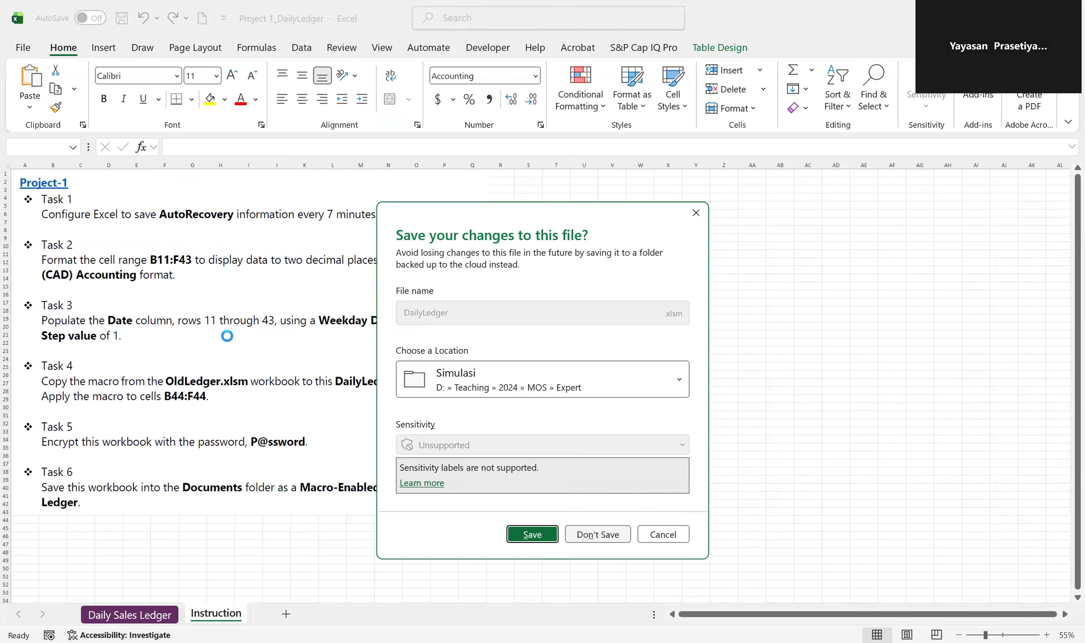
click(598, 534)
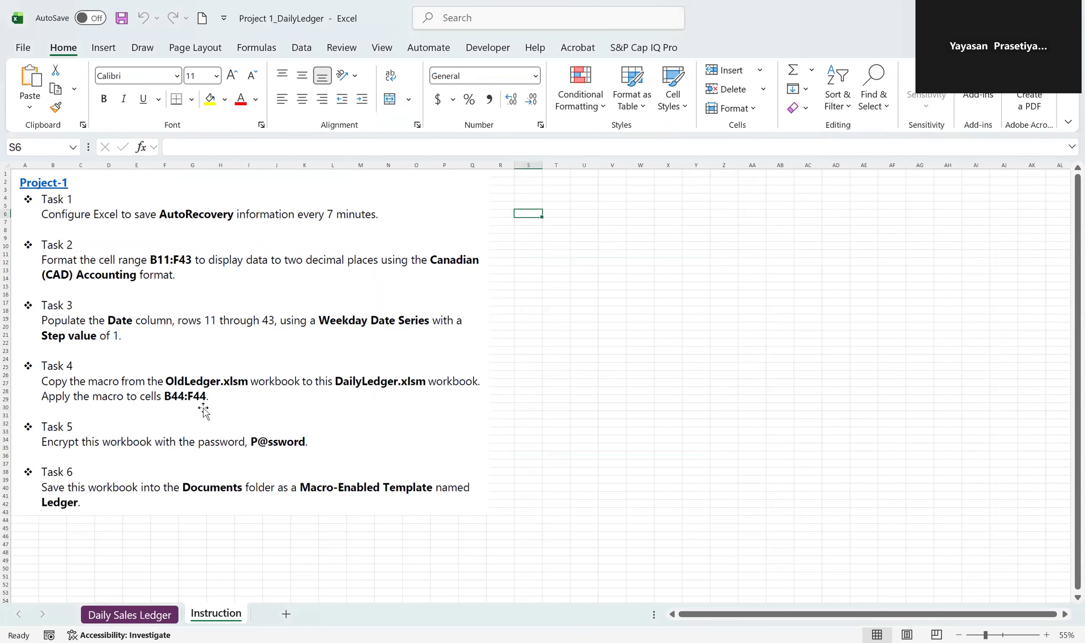
- Run the MakeCellPurple macro on the totals cells B44:F44 of the Daily Sales Ledger sheet
click(141, 620)
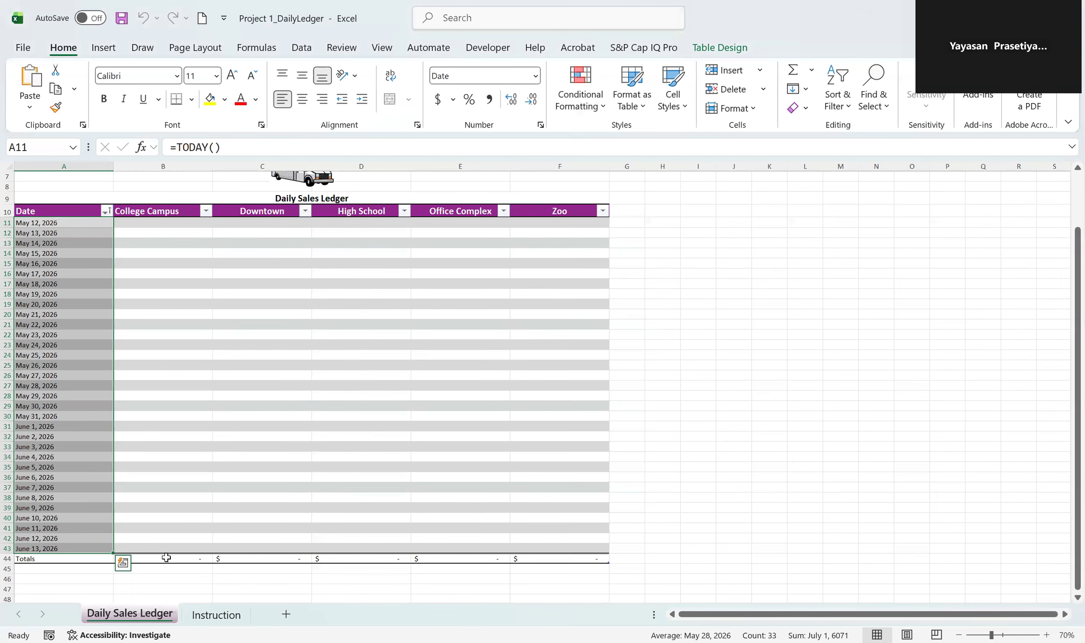
drag(204, 559, 533, 557)
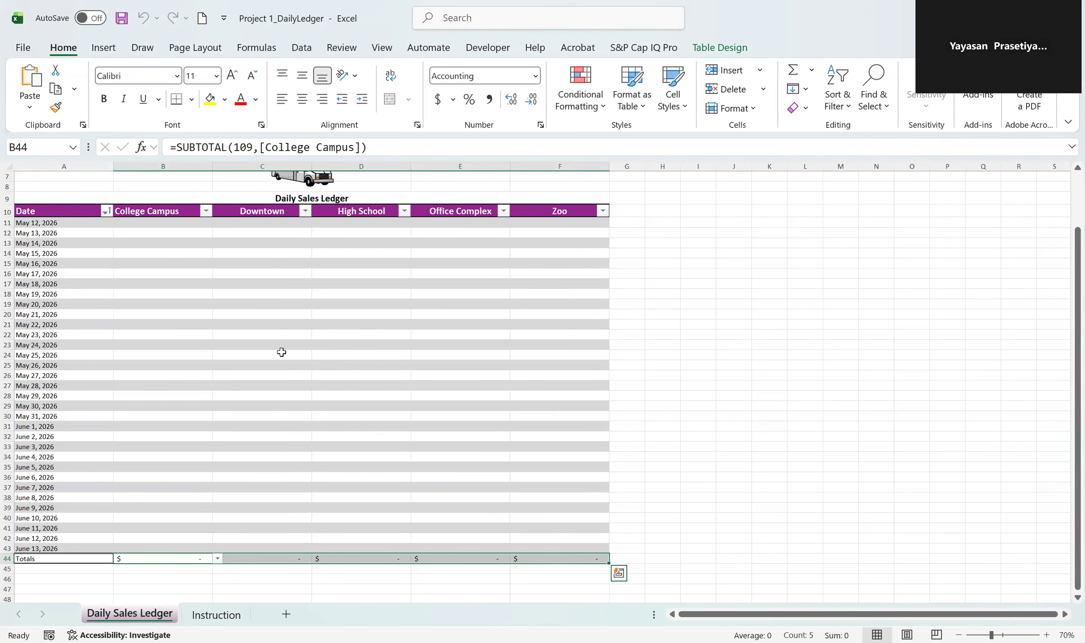
scroll(142, 530, down, 1)
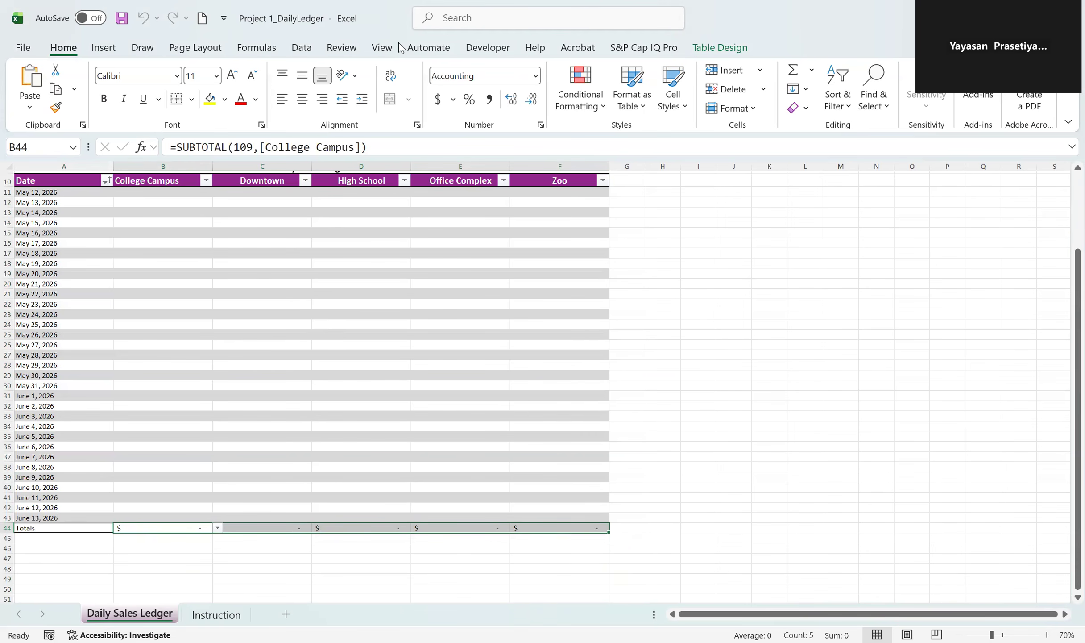
click(491, 47)
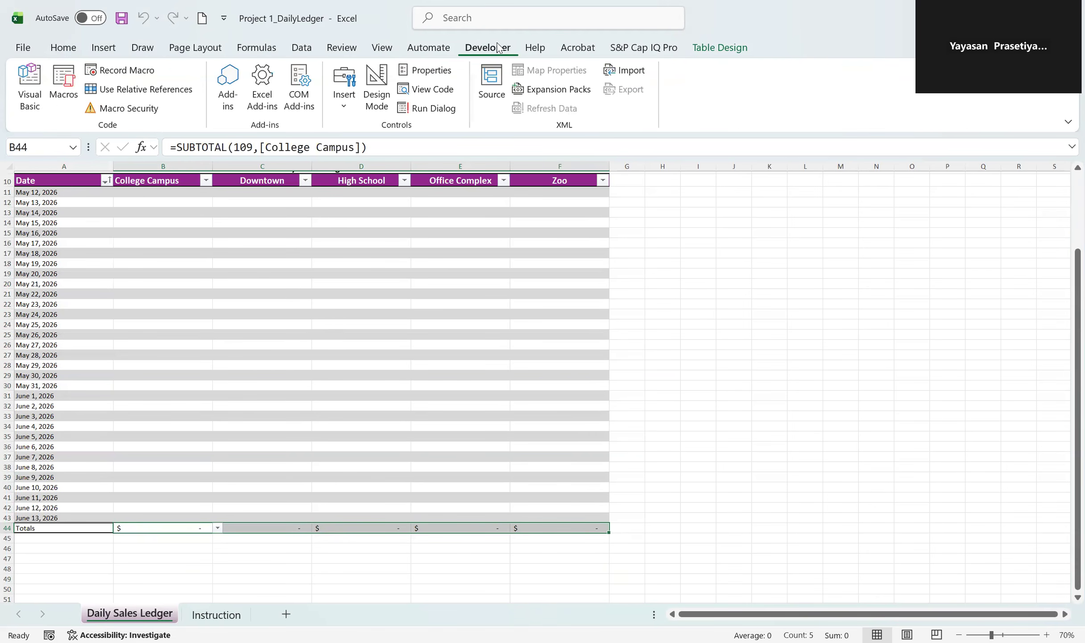
click(58, 84)
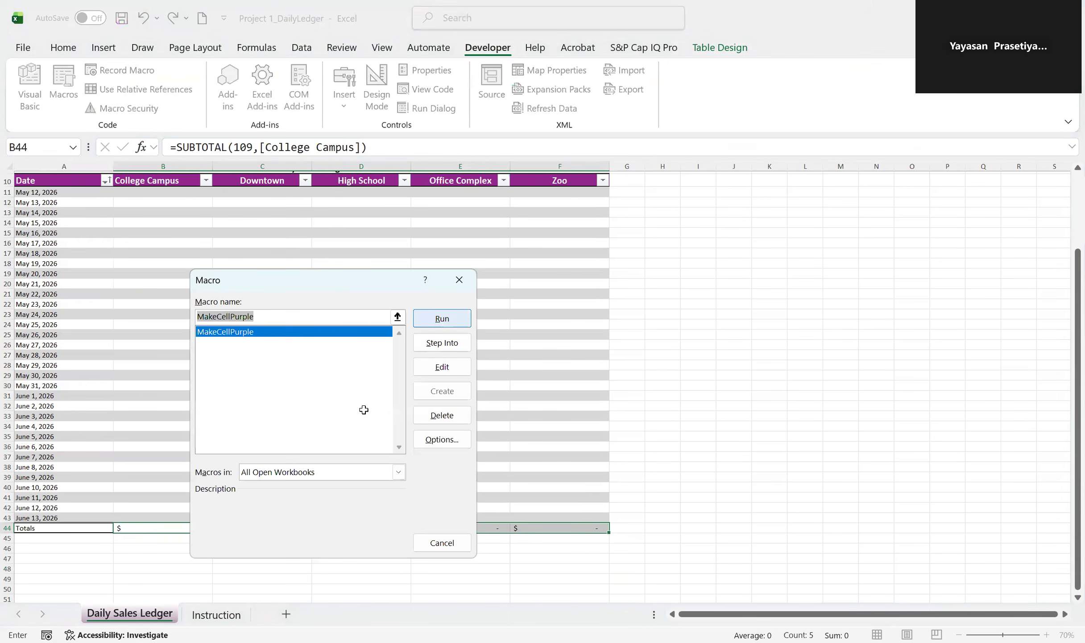
key(Return)
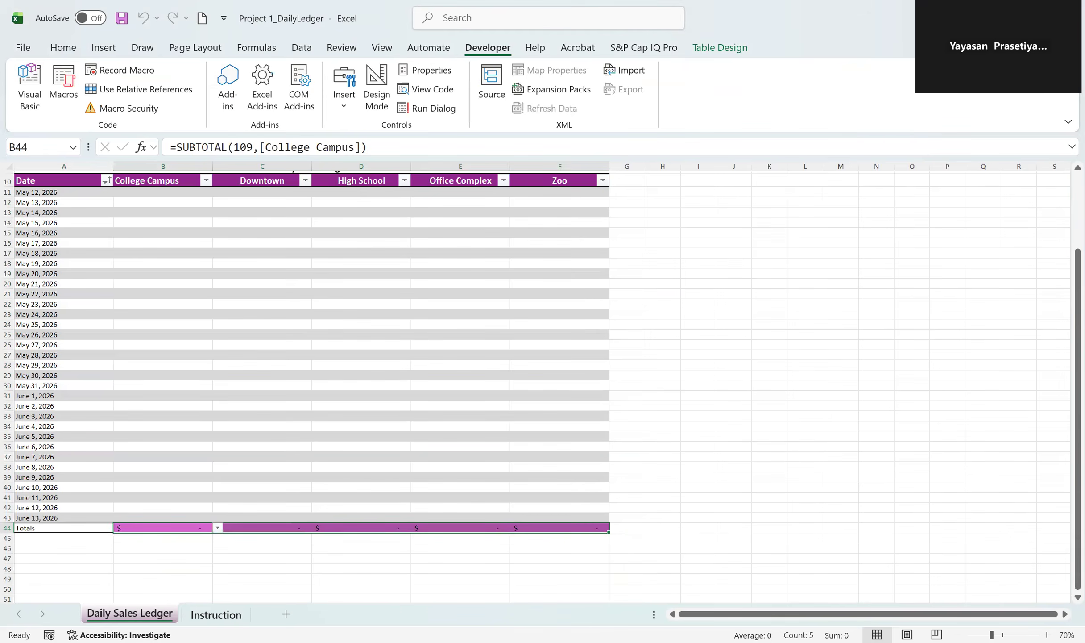
- Check the encryption task on the Instruction sheet, then encrypt the workbook by entering and confirming the password given there
click(216, 614)
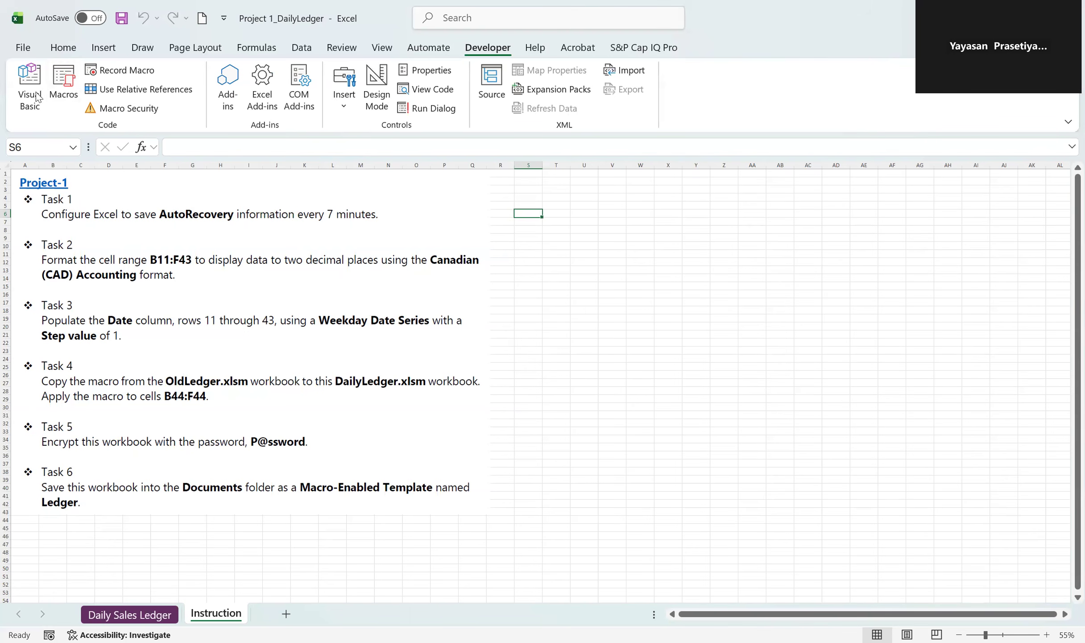
click(23, 47)
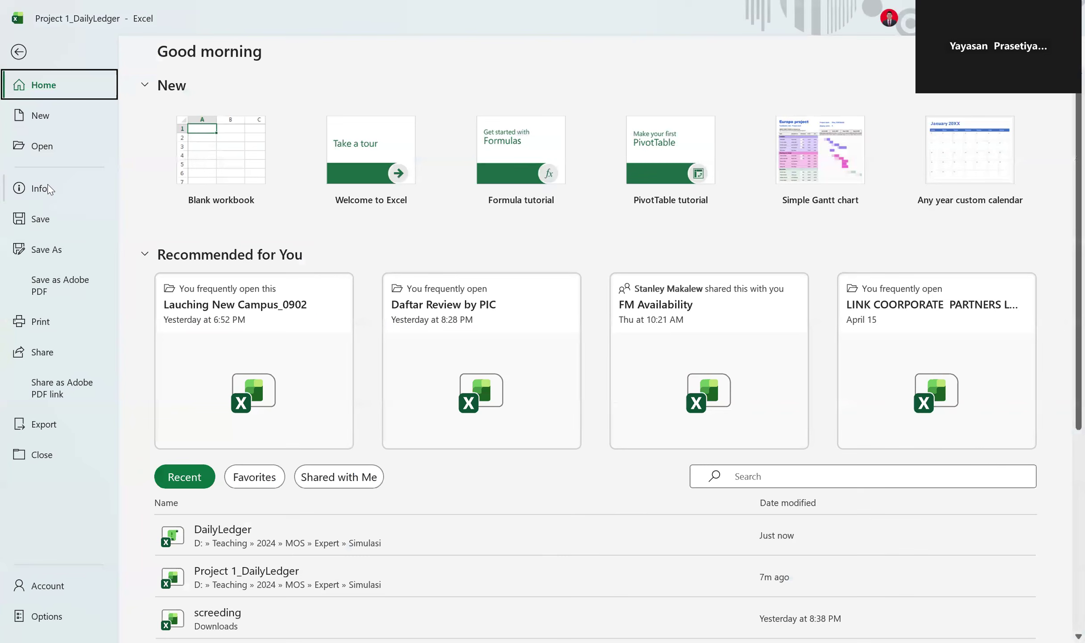
click(53, 189)
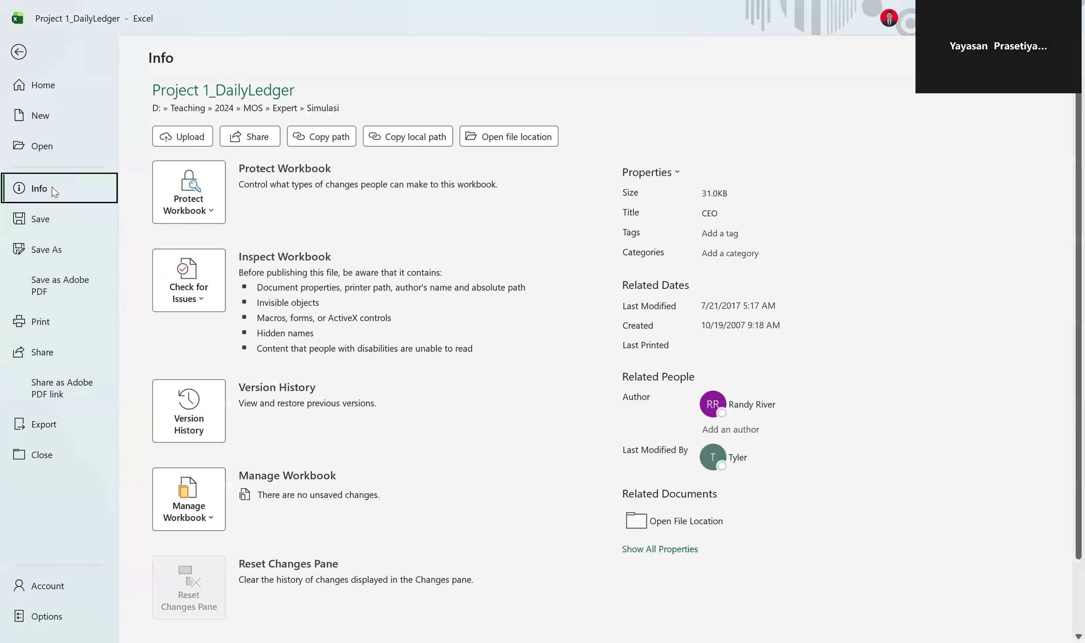
click(211, 218)
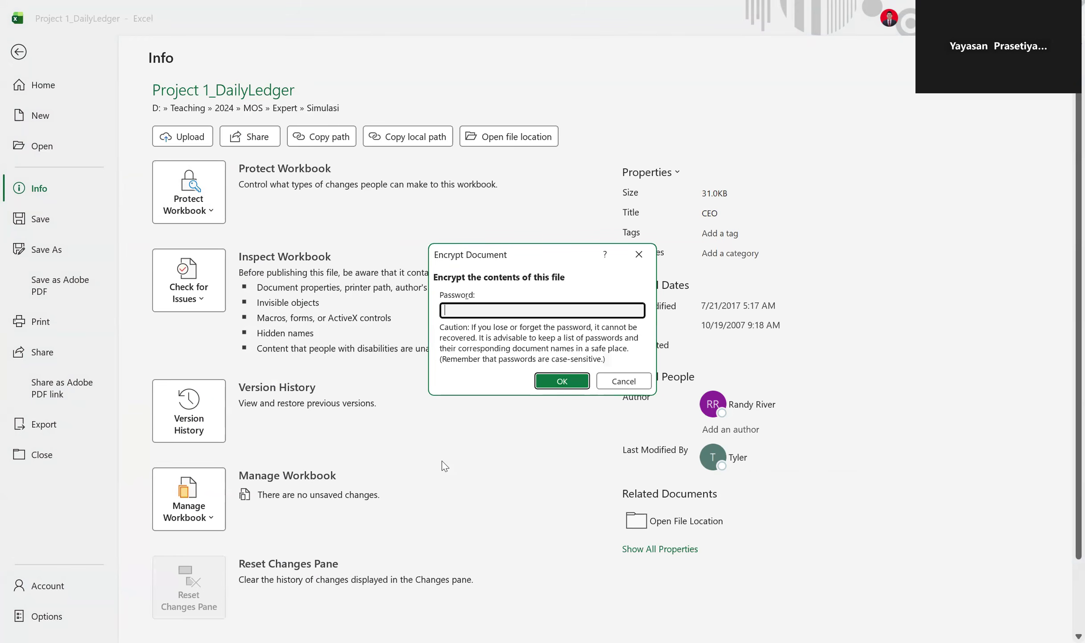
text(••••••••)
click(558, 381)
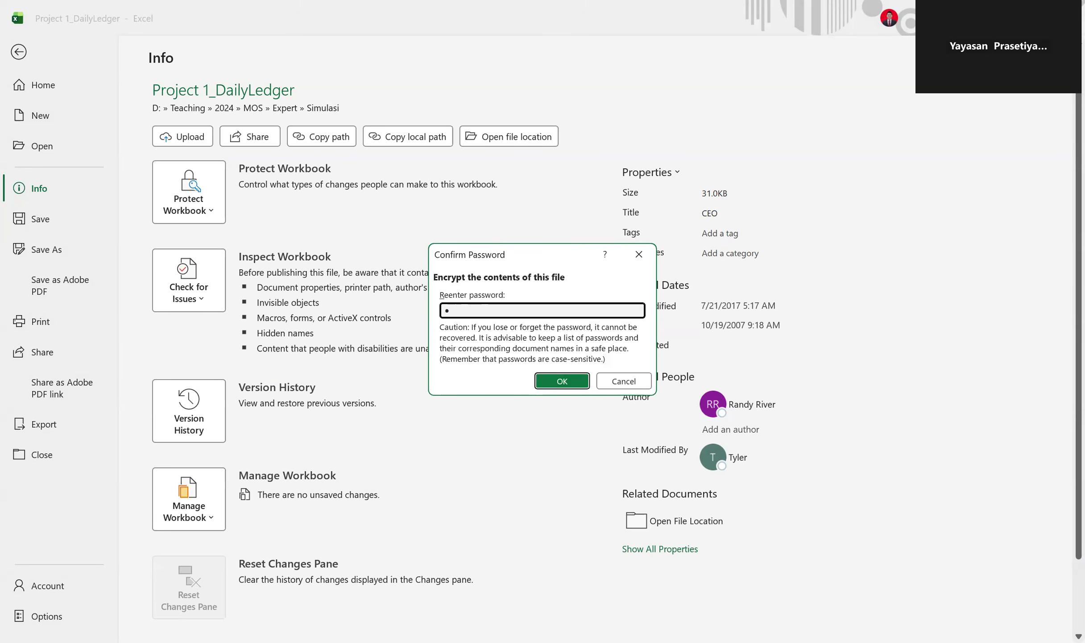
text(••••••••)
key(Return)
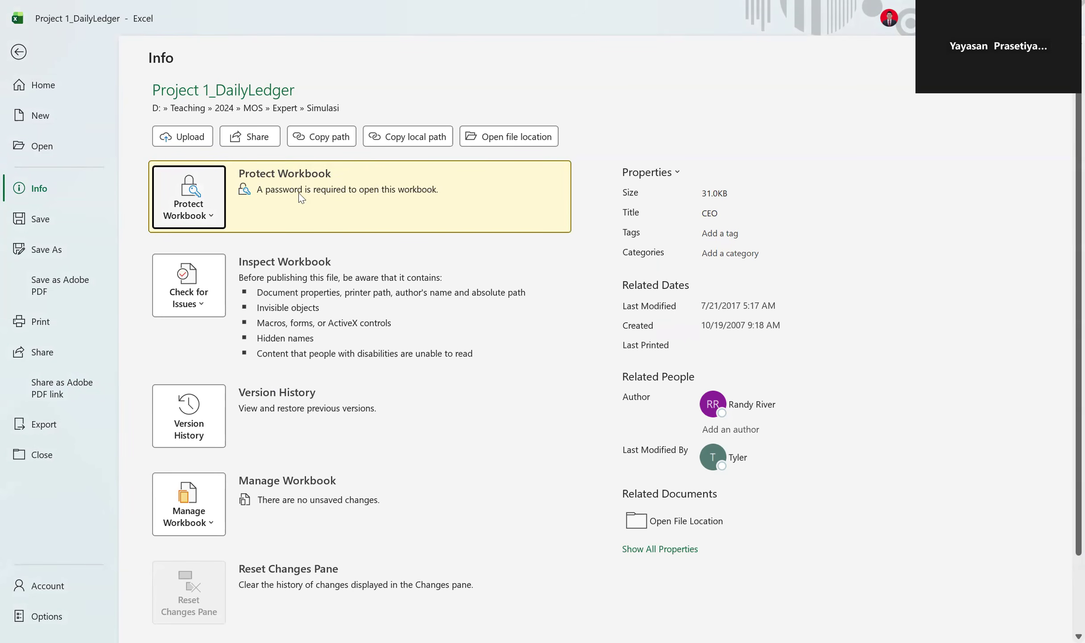
click(18, 54)
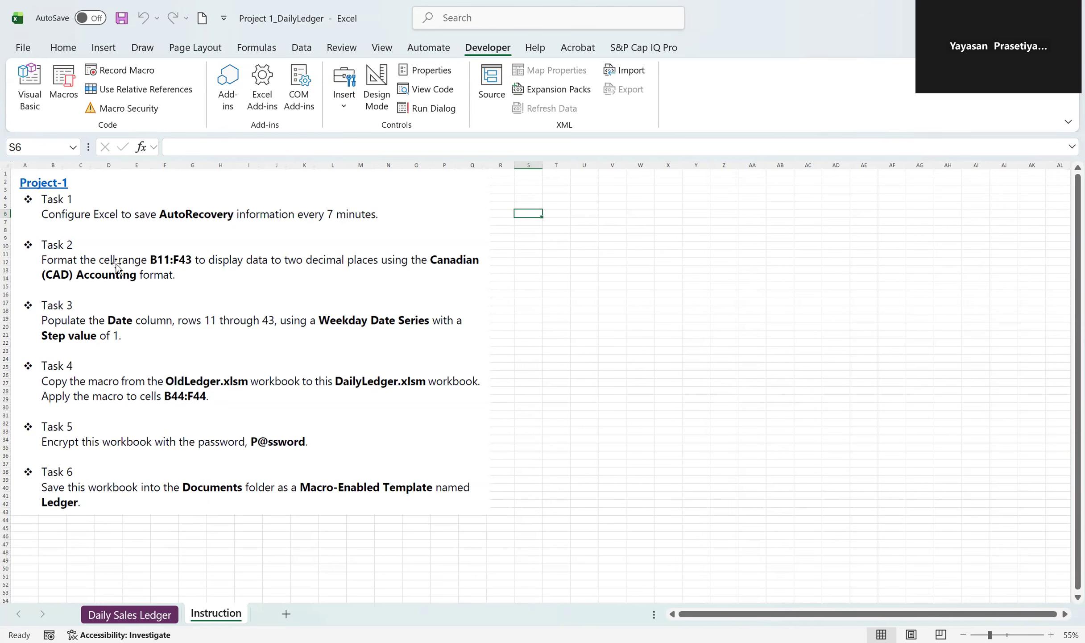
- Save the workbook as an Excel Macro-Enabled Template (*.xltm) named Ledger in the Custom Office Templates folder under Documents
click(28, 49)
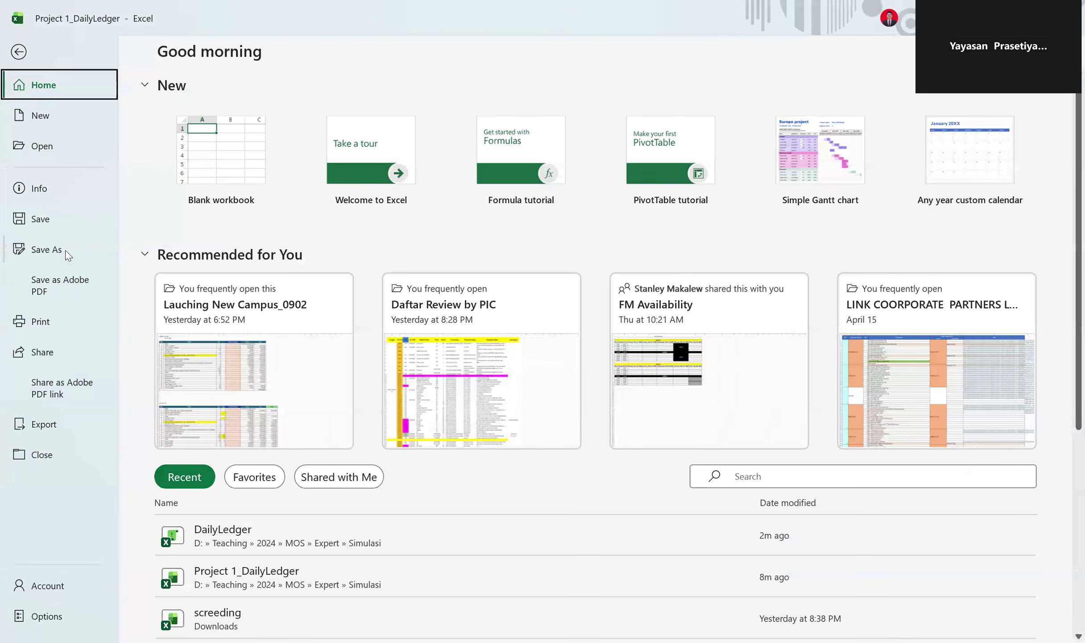
click(67, 255)
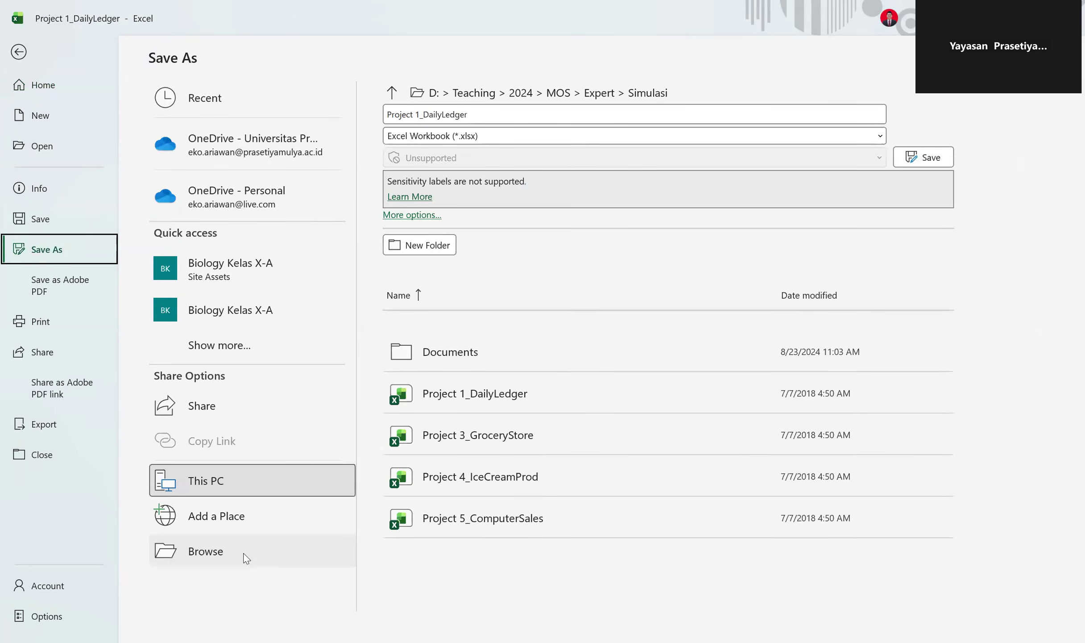
click(445, 353)
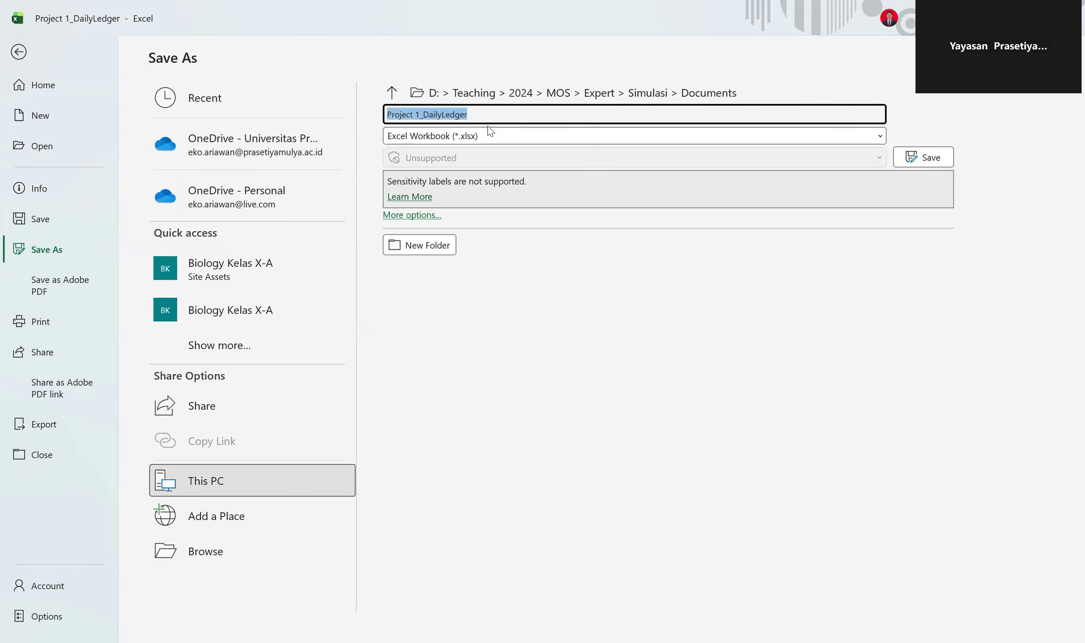
click(442, 112)
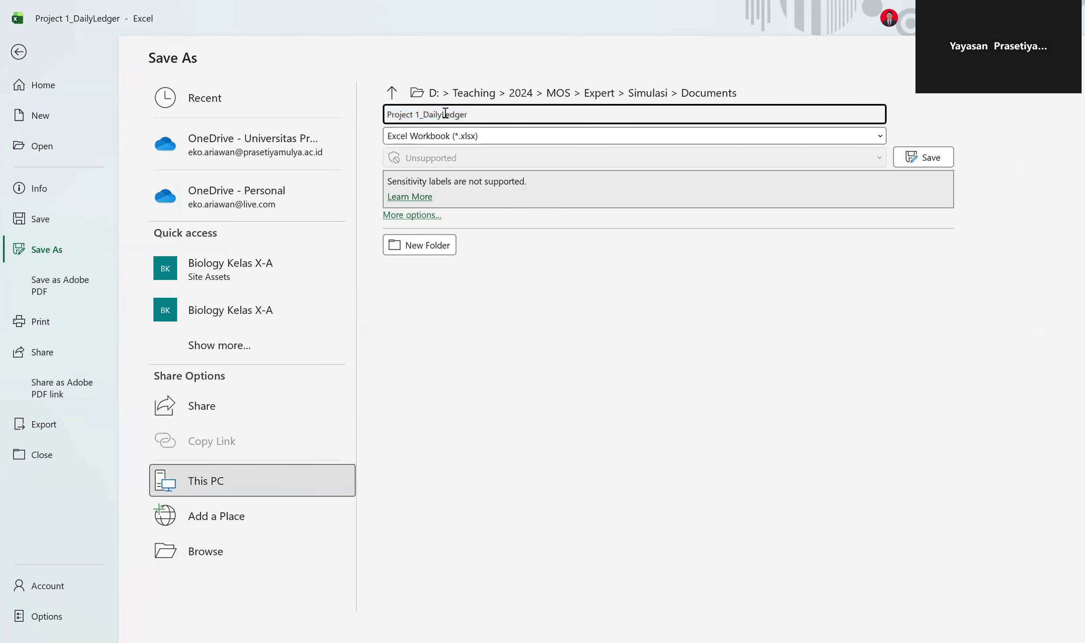
key(shift+Home)
key(BackSpace)
click(499, 139)
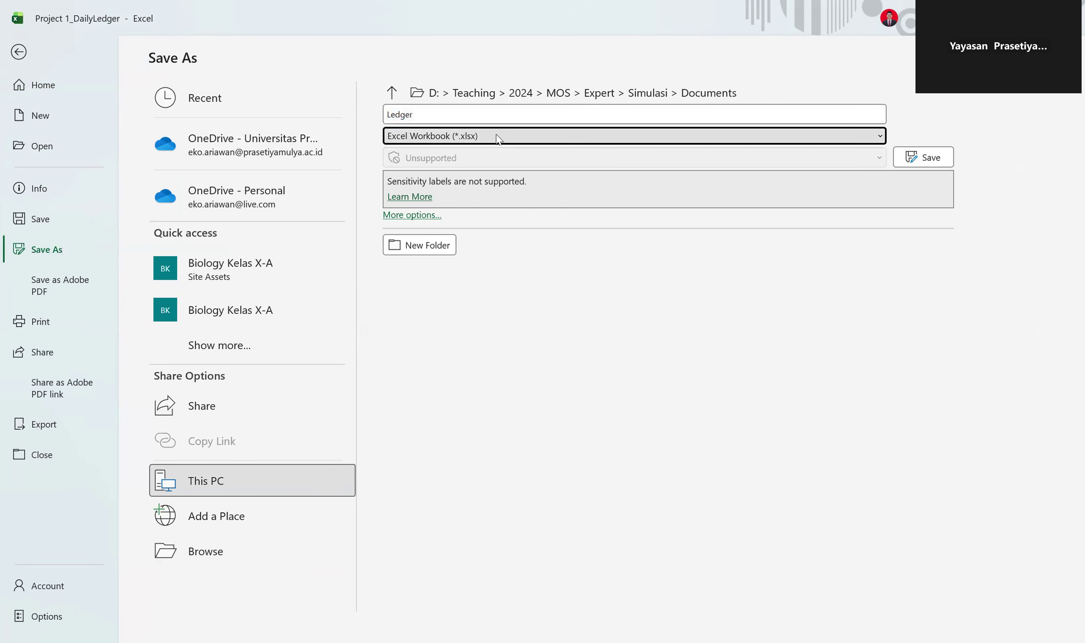
click(499, 139)
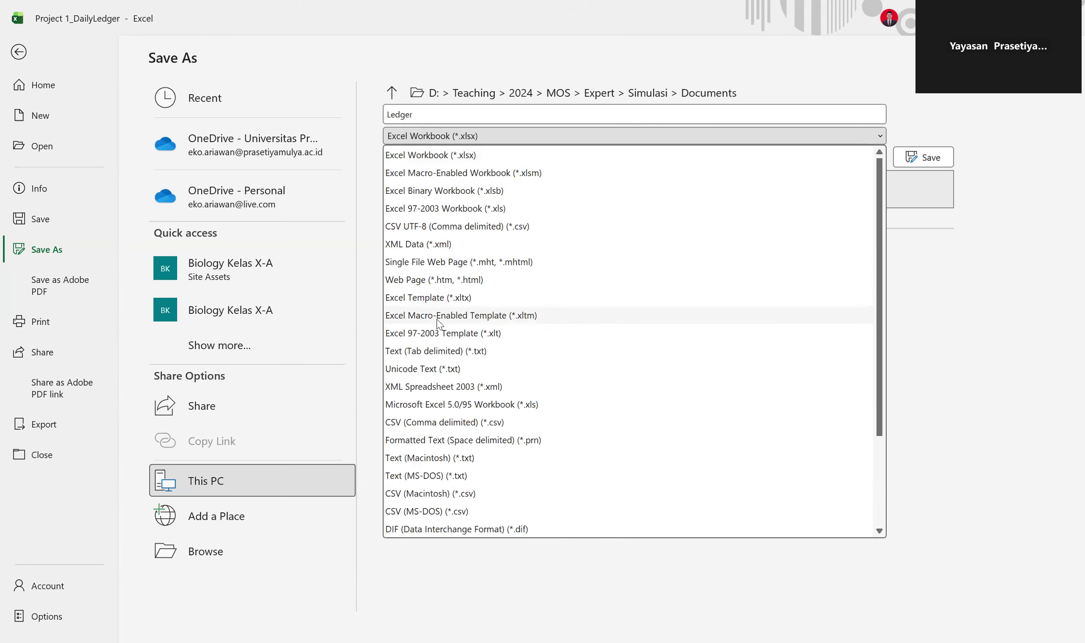
click(534, 319)
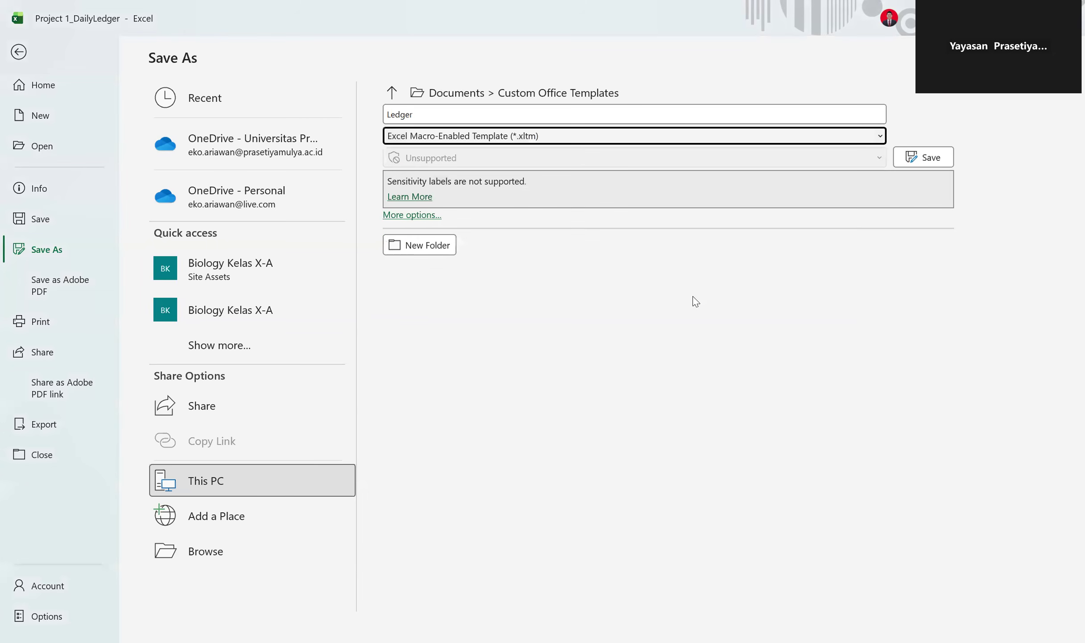
click(936, 158)
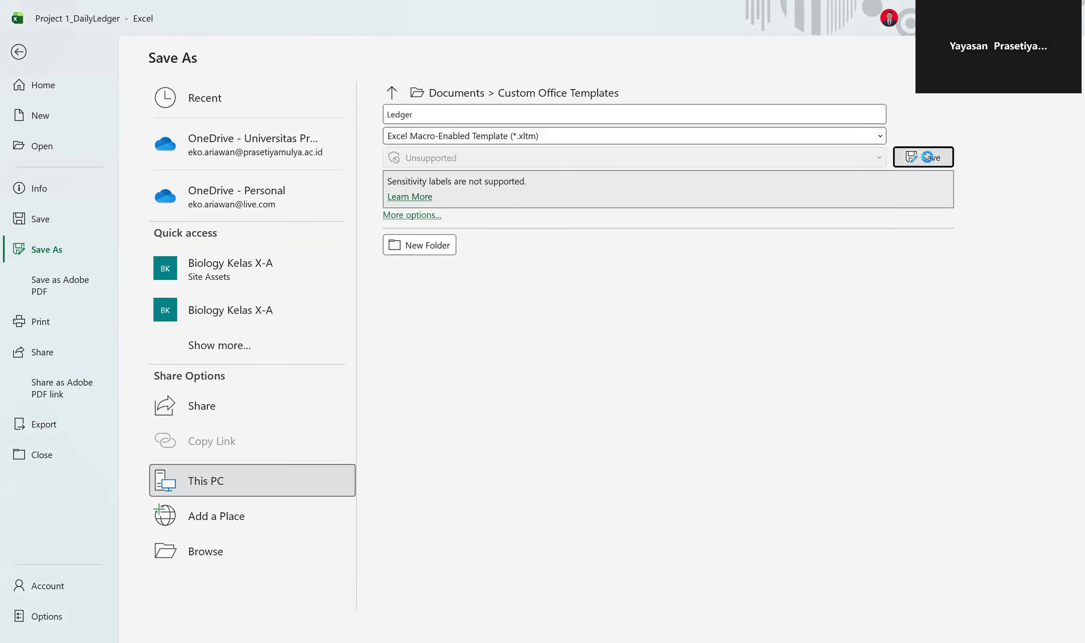